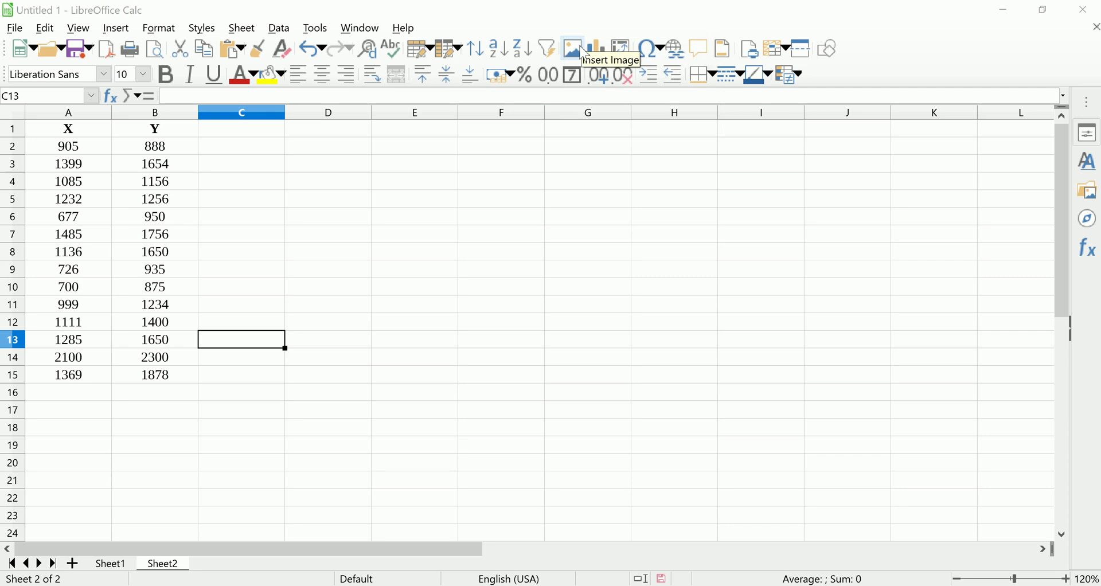
- Select cell D2 beside the X/Y data
click(584, 53)
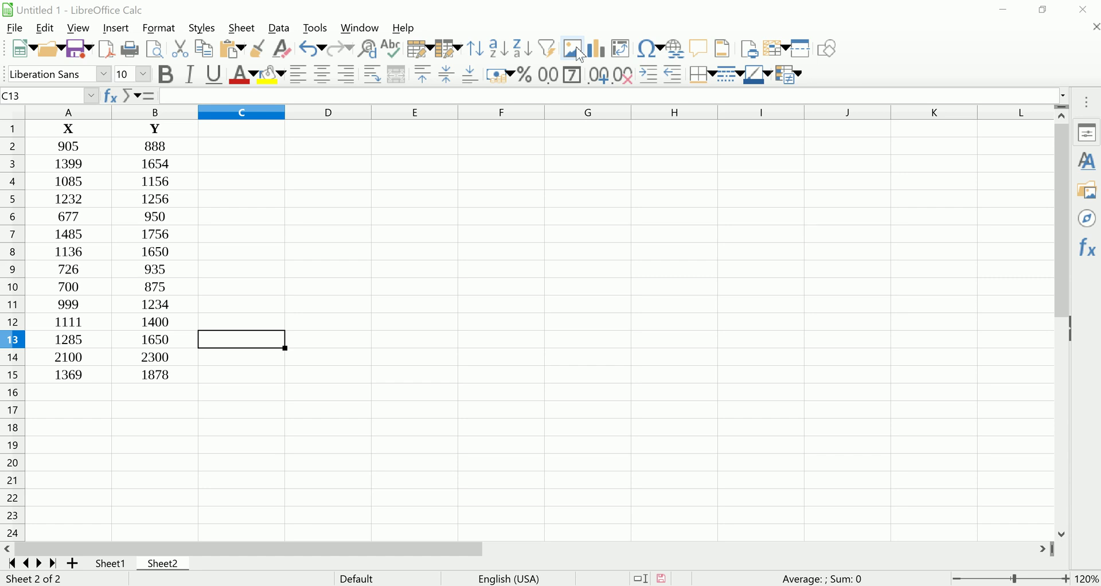
click(305, 150)
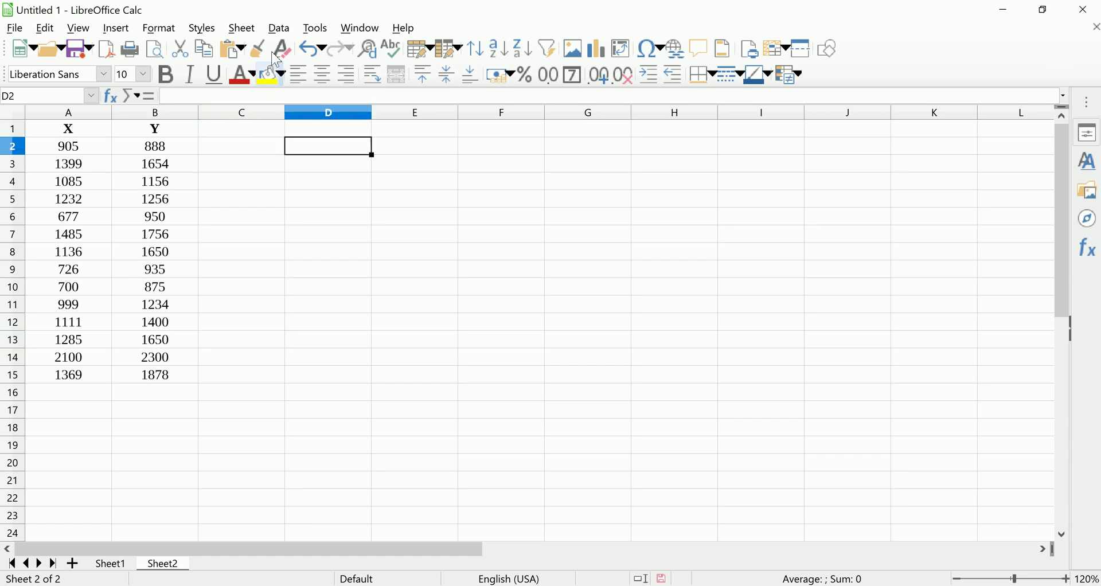
mouse_move(267, 25)
mouse_down()
mouse_move(304, 15)
mouse_move(304, 37)
mouse_move(269, 14)
mouse_up()
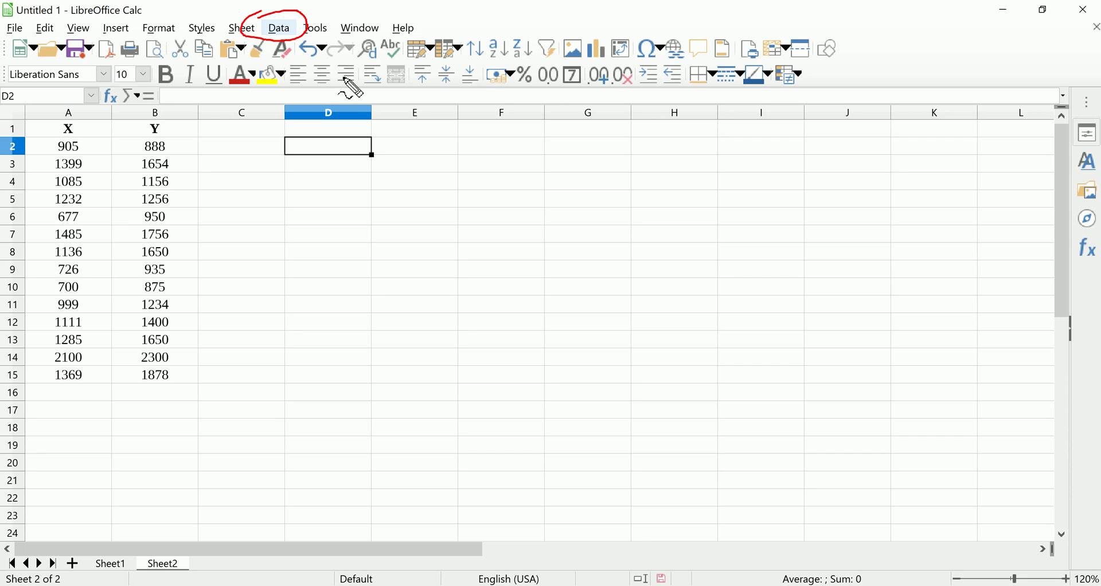
- Open the Regression dialog from Data > Statistics
click(285, 30)
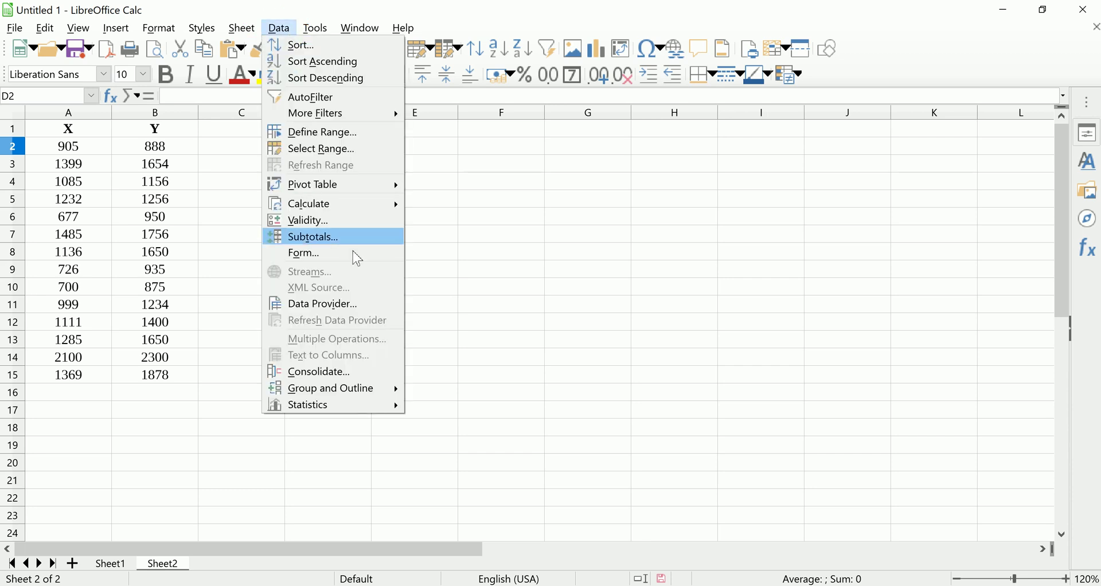
mouse_move(349, 410)
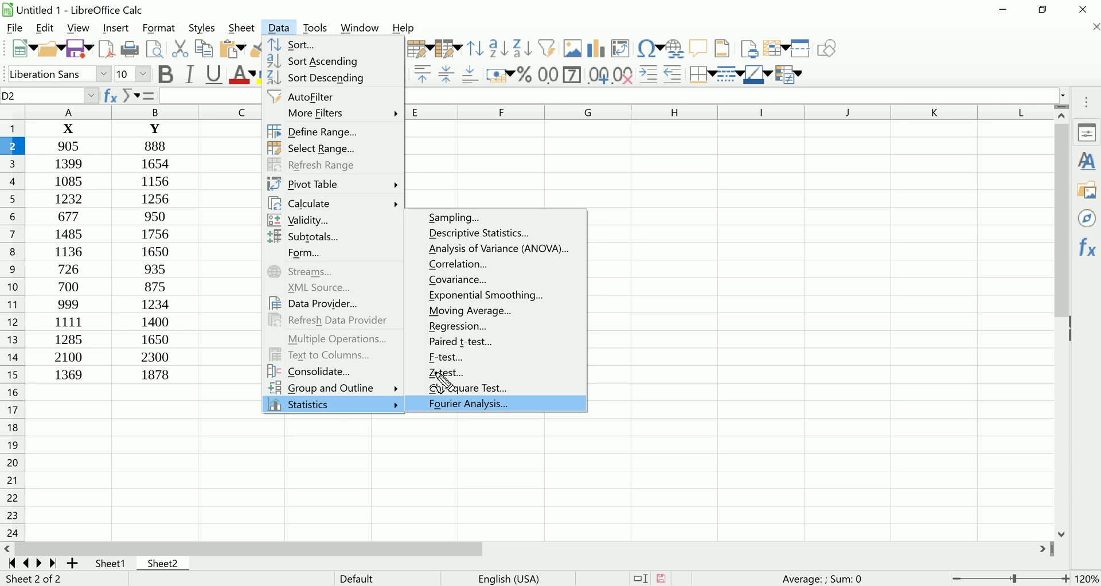
mouse_move(420, 318)
mouse_down()
mouse_move(442, 307)
mouse_move(481, 314)
mouse_move(484, 331)
mouse_move(451, 338)
mouse_move(417, 324)
mouse_up()
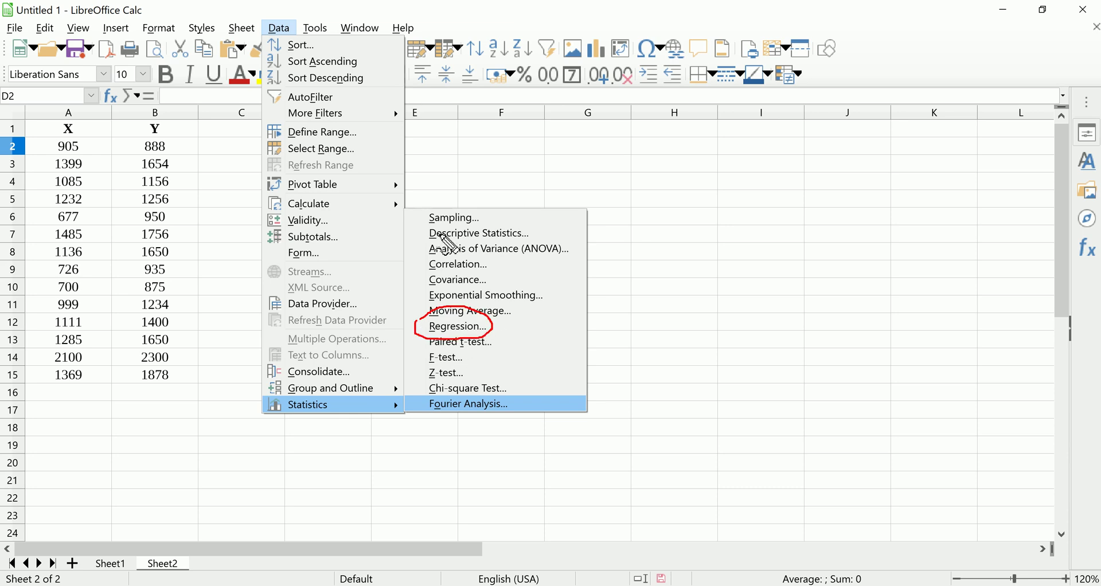
drag(428, 254, 445, 252)
key(Escape)
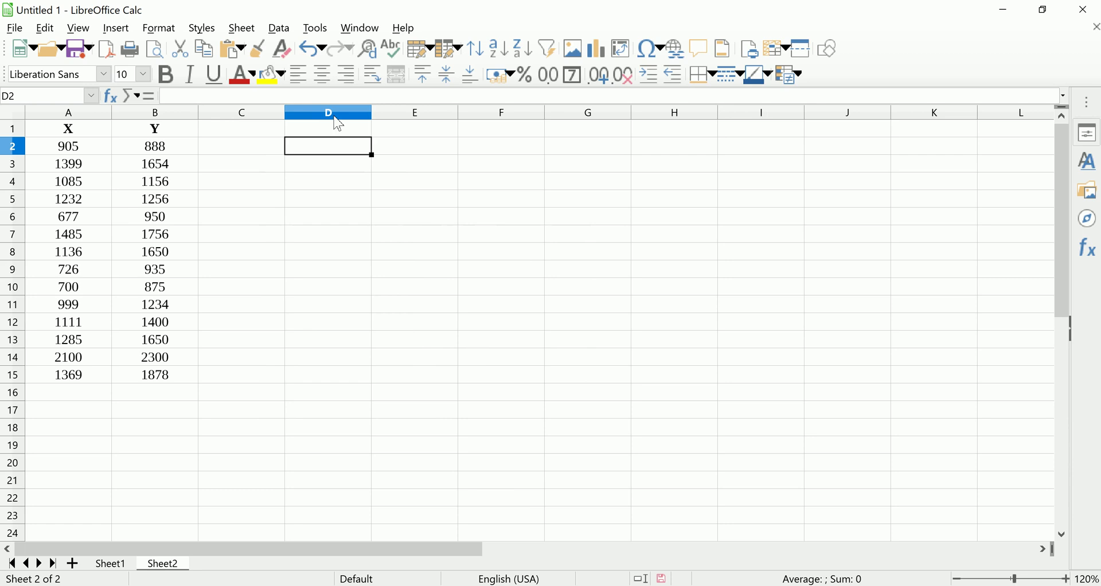
click(283, 32)
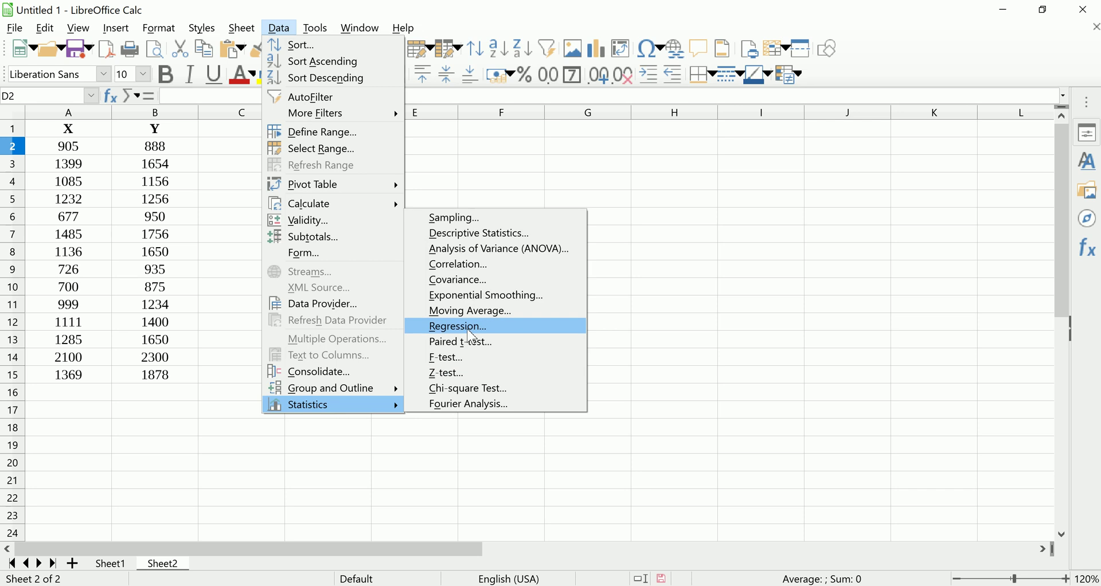
click(473, 337)
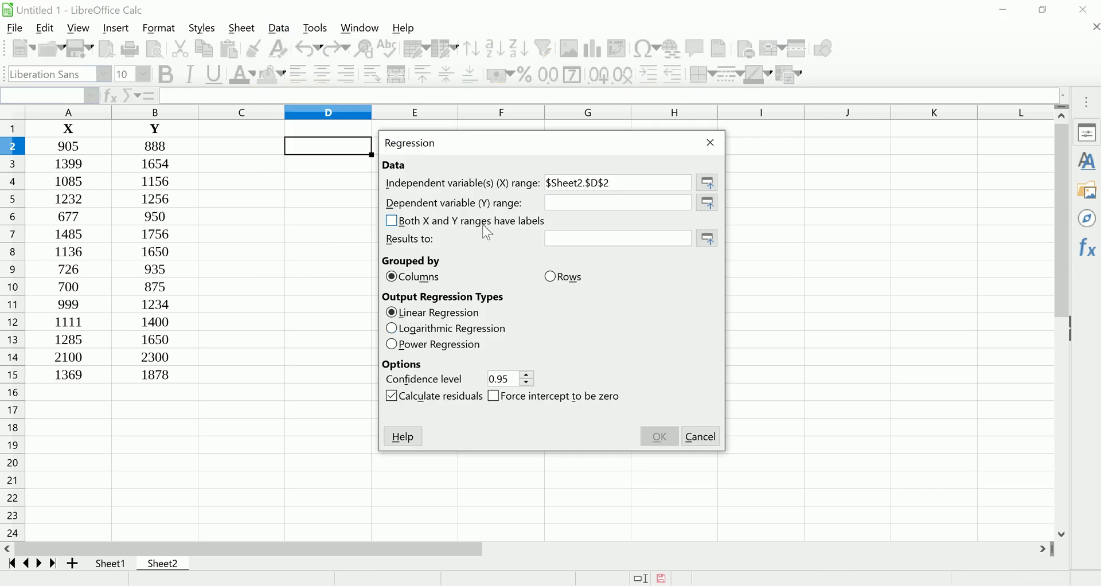
- Set X range A1:A15 and Y range B1:B15 with labels, linear model, results at $D$1
click(628, 185)
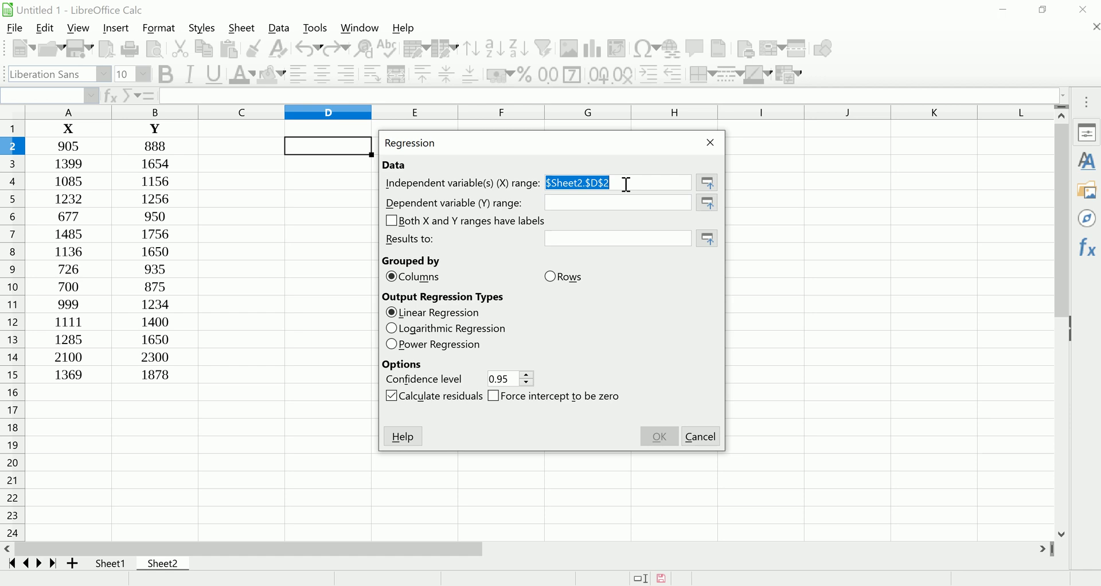
drag(90, 130, 97, 380)
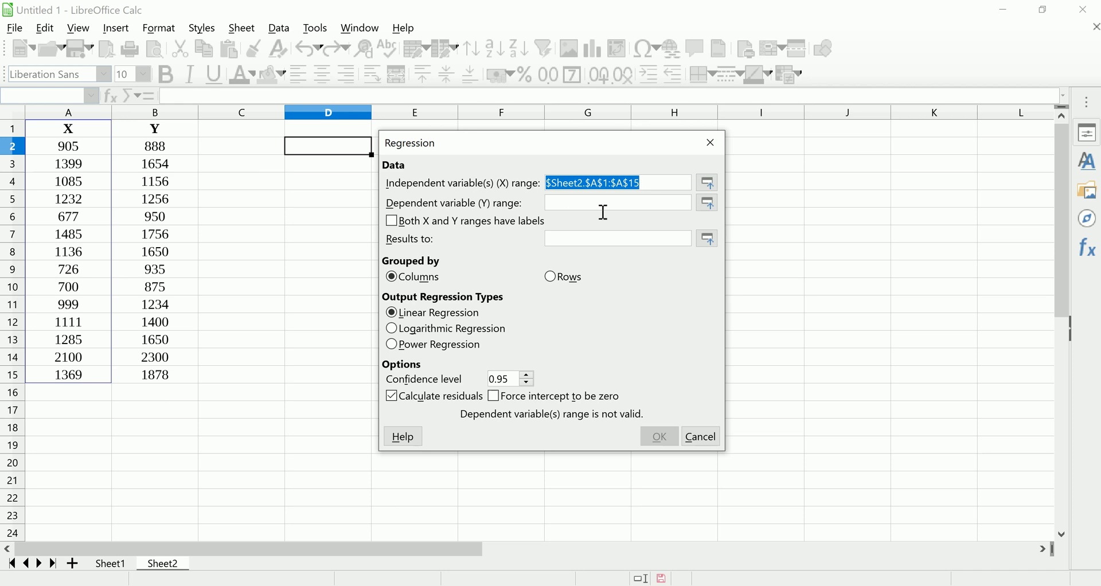
click(582, 202)
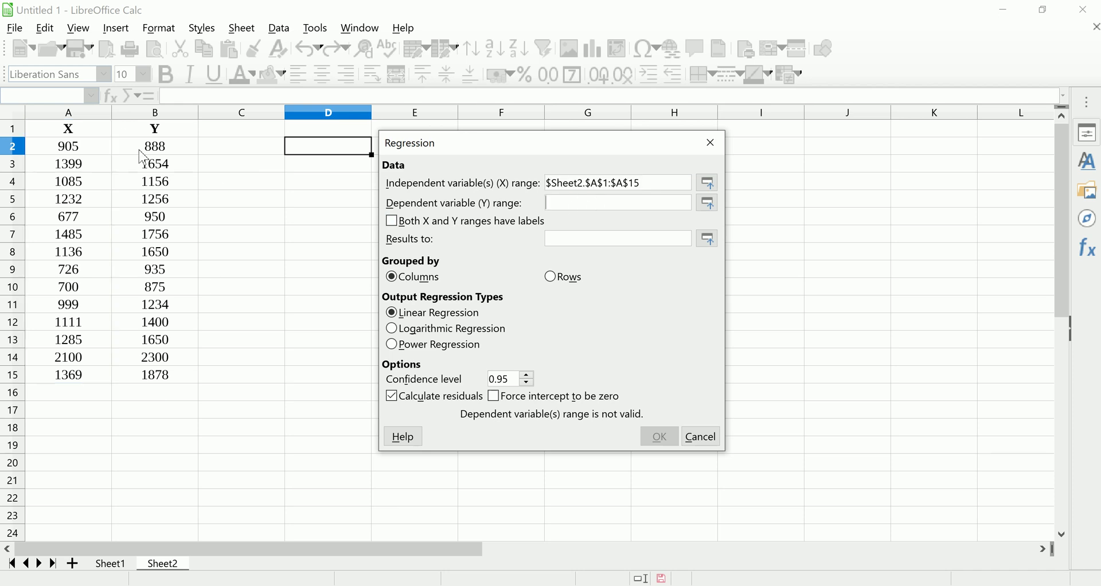
drag(161, 133, 172, 373)
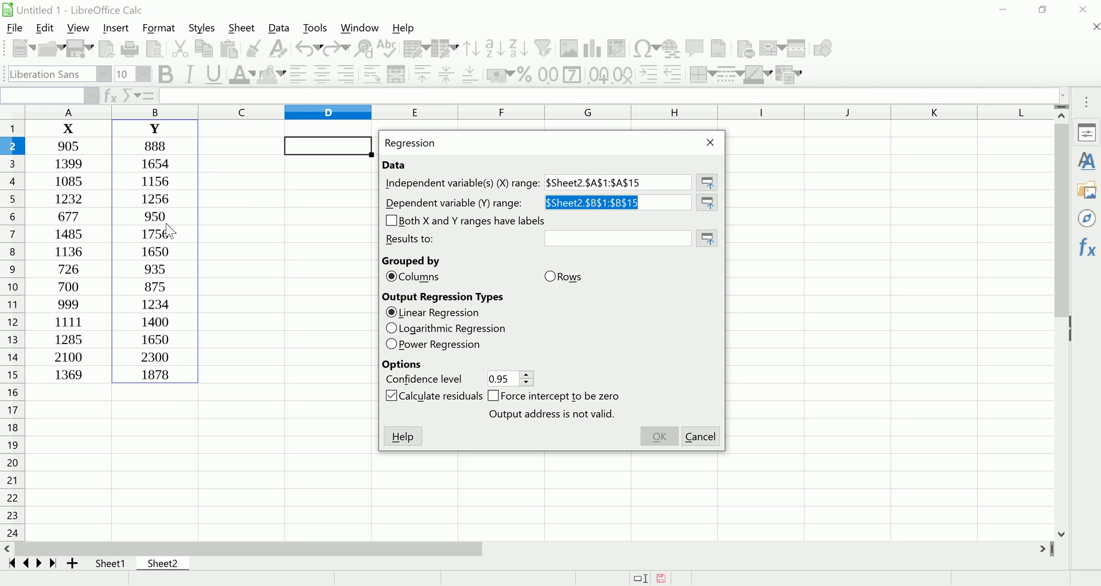
click(393, 222)
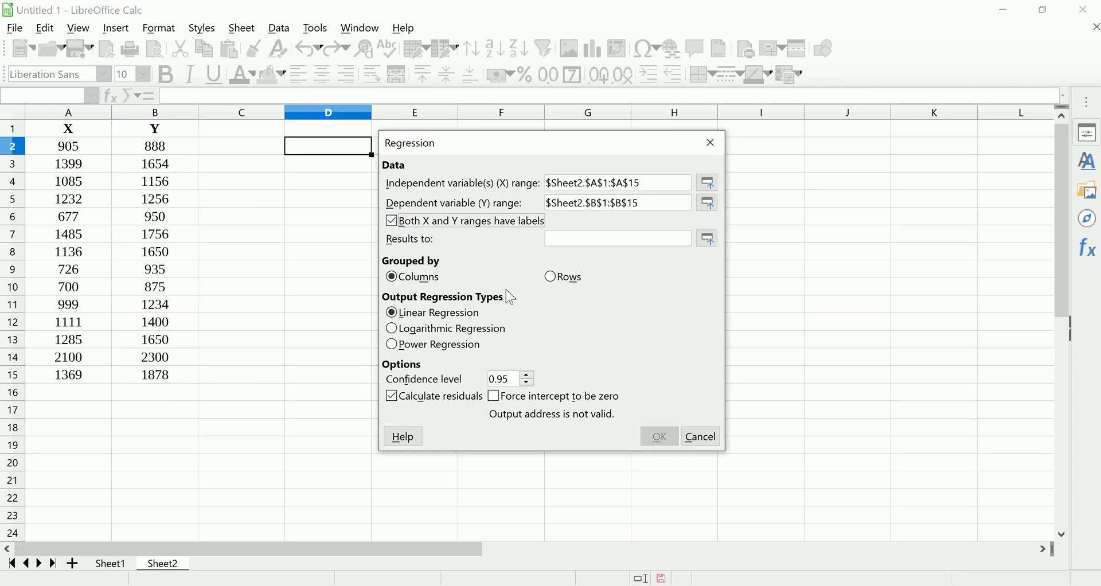
click(611, 239)
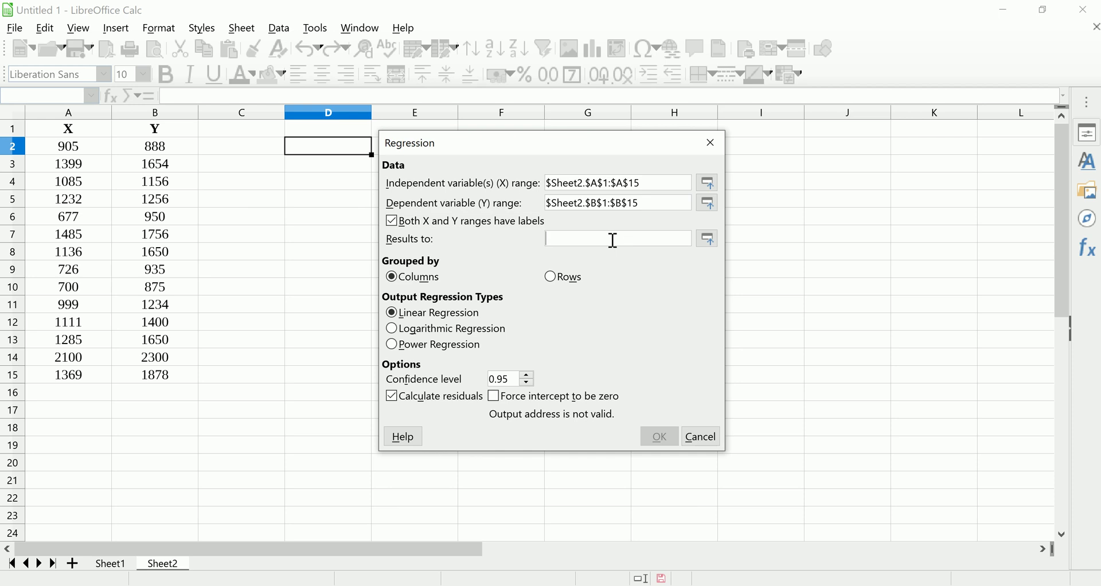
click(305, 133)
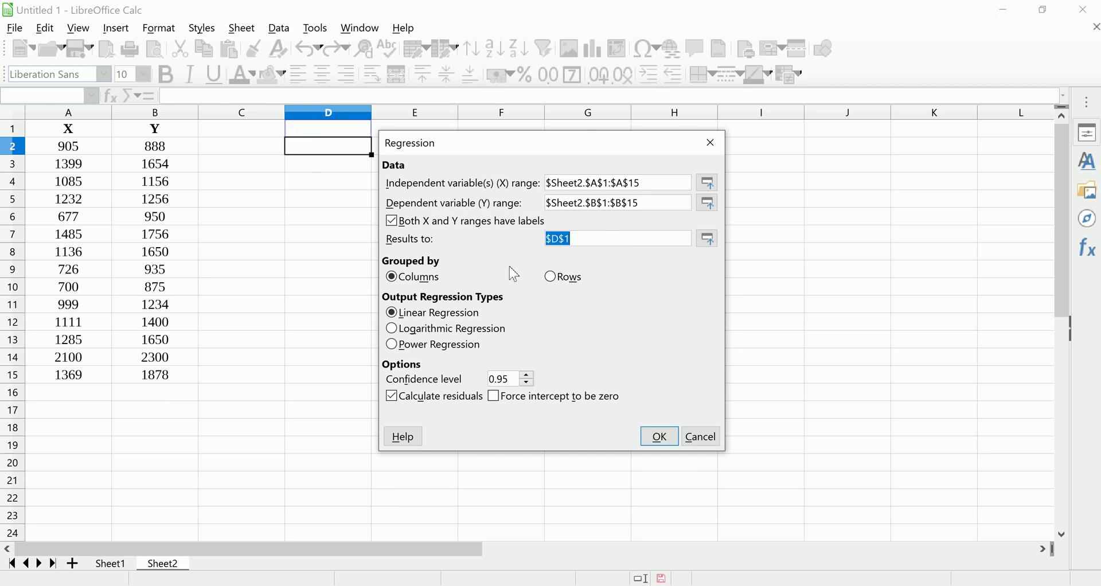
click(414, 315)
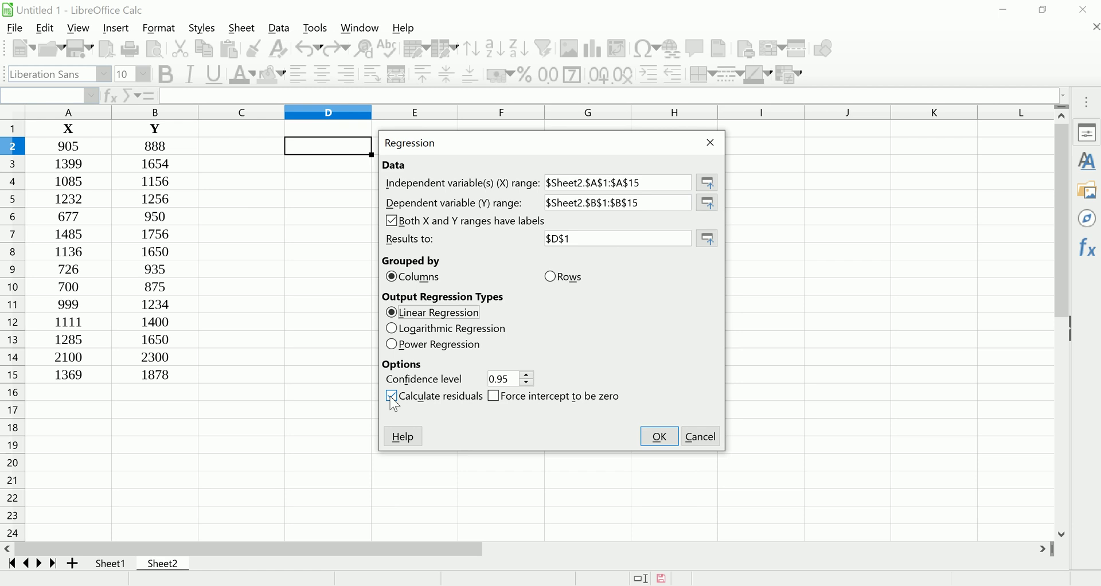
- Generate the regression table at D1 and widen column D to fit the labels
click(660, 441)
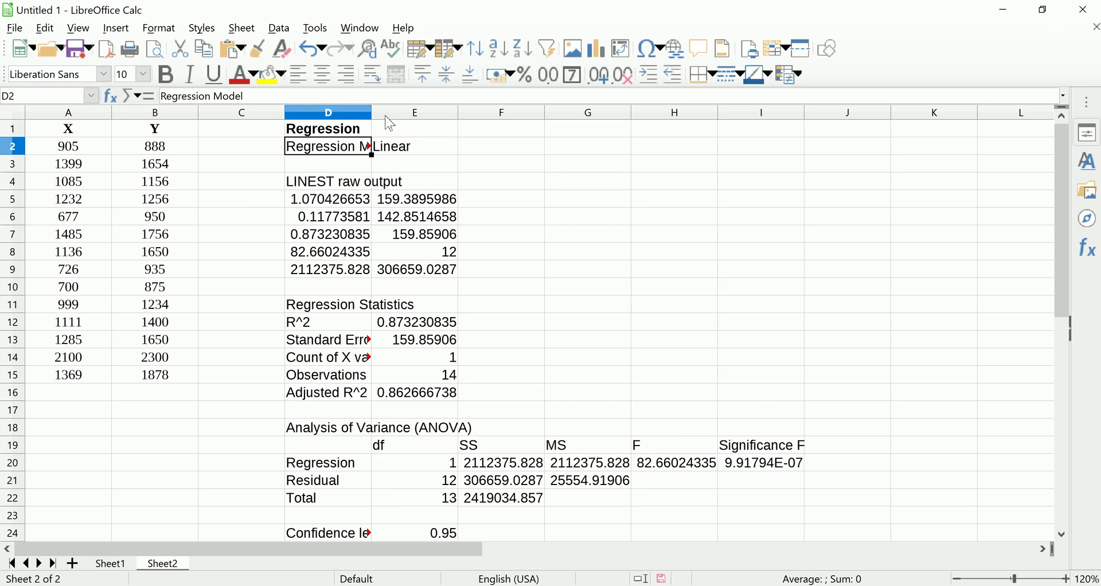
drag(371, 113, 426, 114)
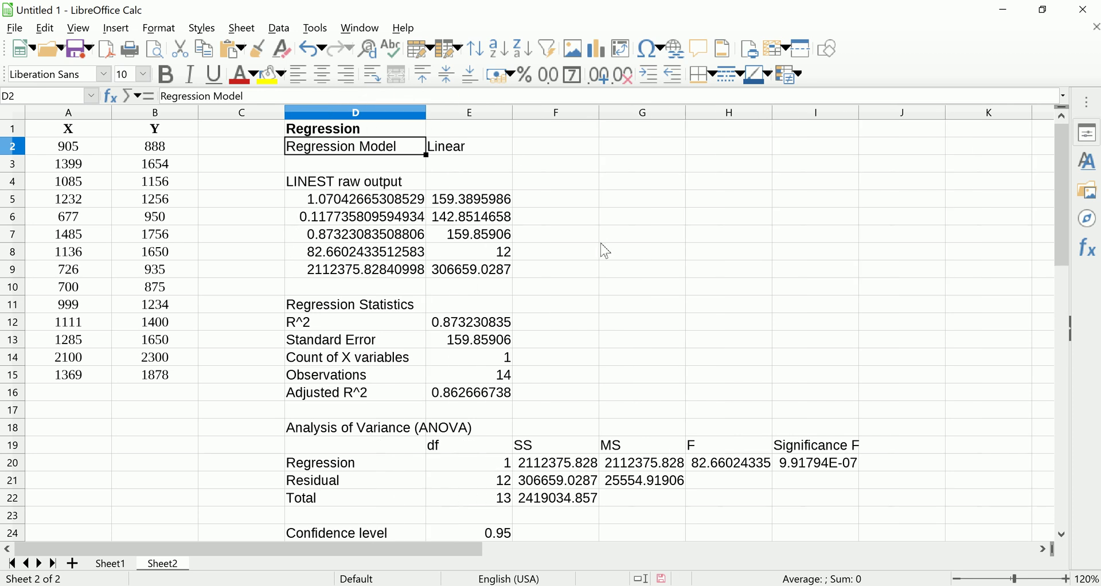
scroll(609, 290, down, 1)
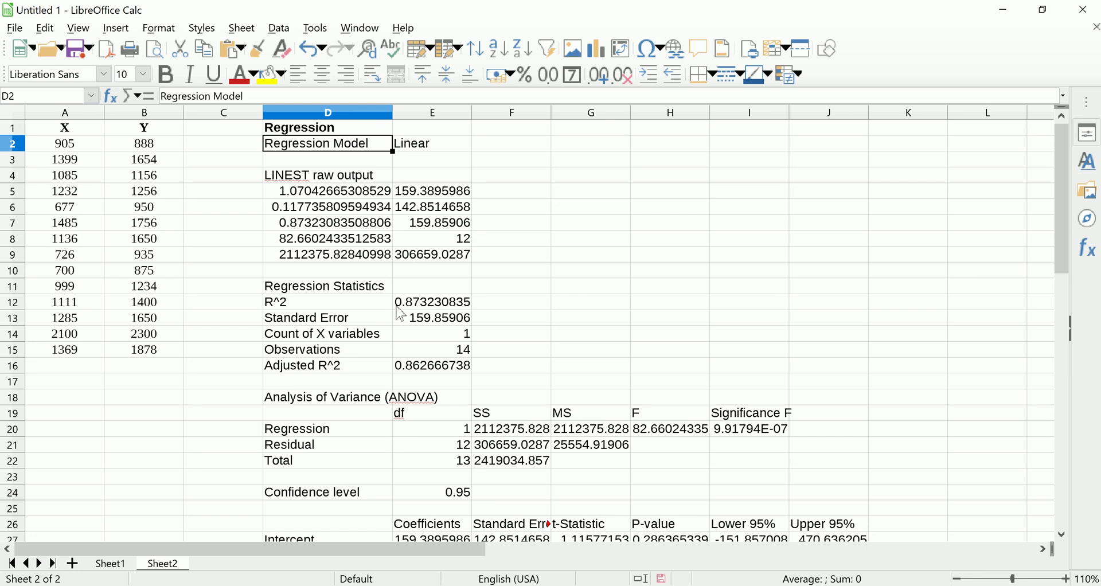
- Highlight R^2 (D12:E12), Significance F (I20), X P-value (H28) and coefficients (E27:E28) yellow
drag(381, 302, 414, 304)
click(274, 79)
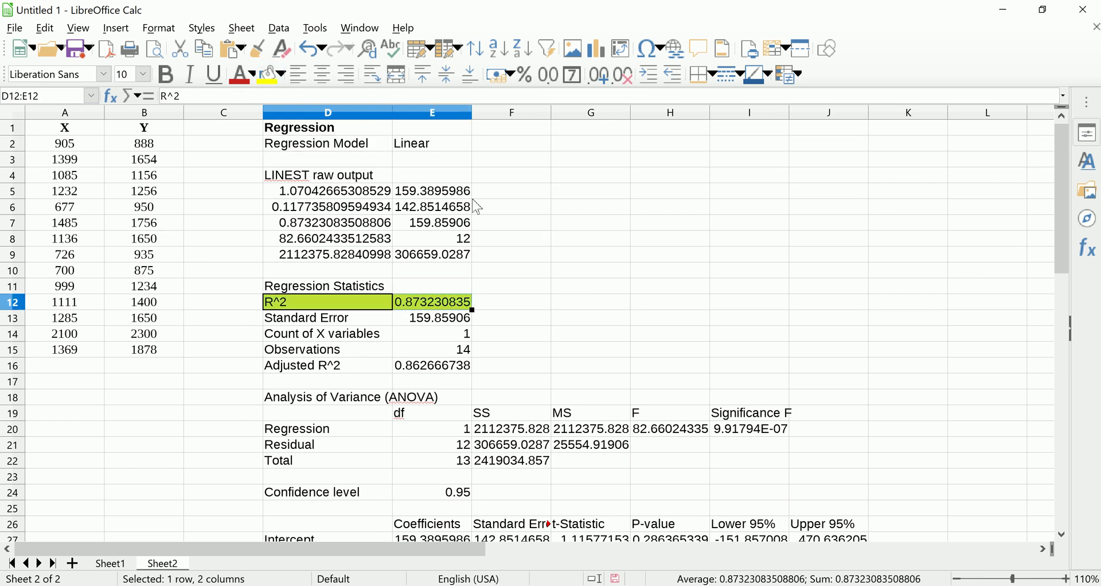
drag(390, 367, 439, 367)
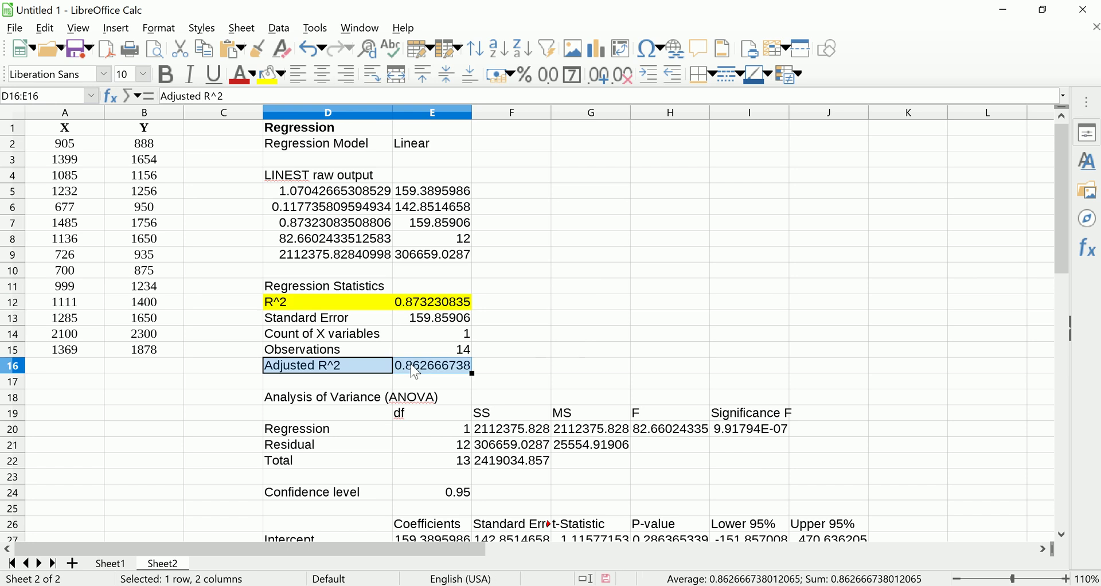
click(590, 286)
scroll(601, 348, down, 1)
click(726, 382)
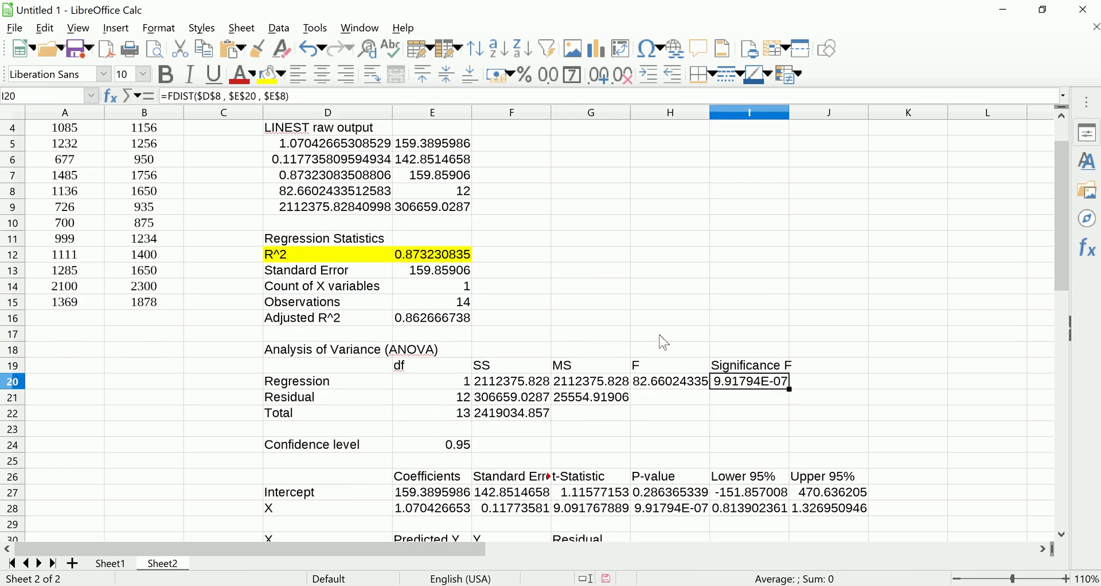
click(274, 77)
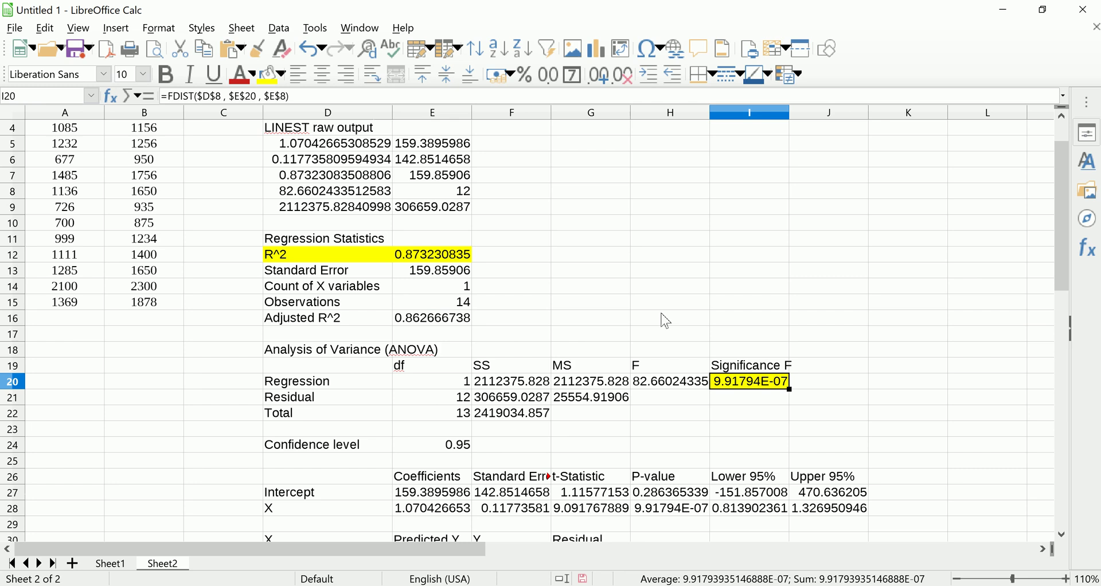
scroll(662, 458, down, 1)
click(663, 464)
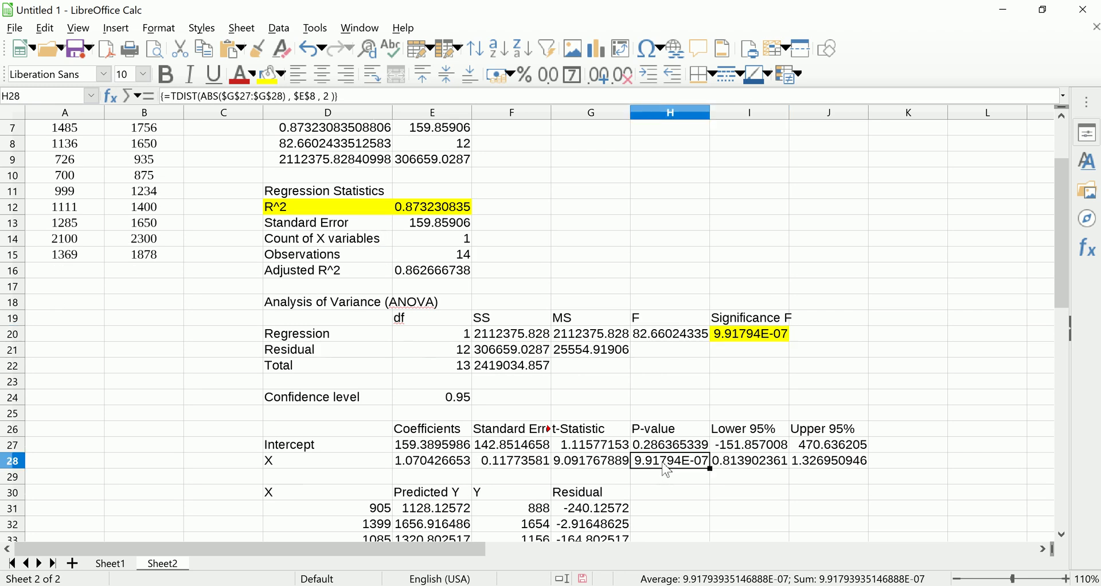
click(274, 83)
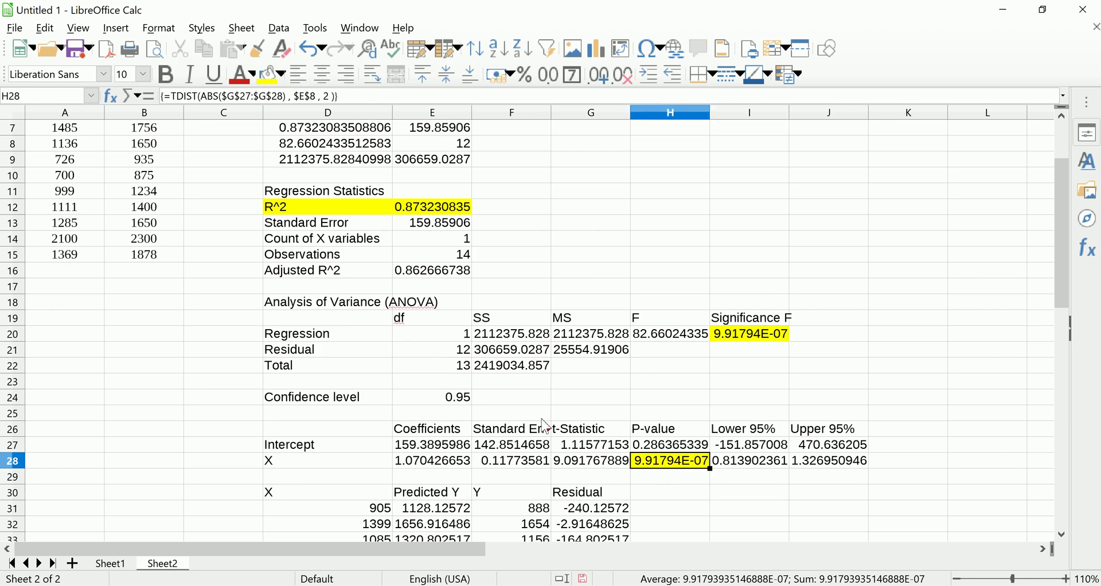
drag(458, 446, 459, 461)
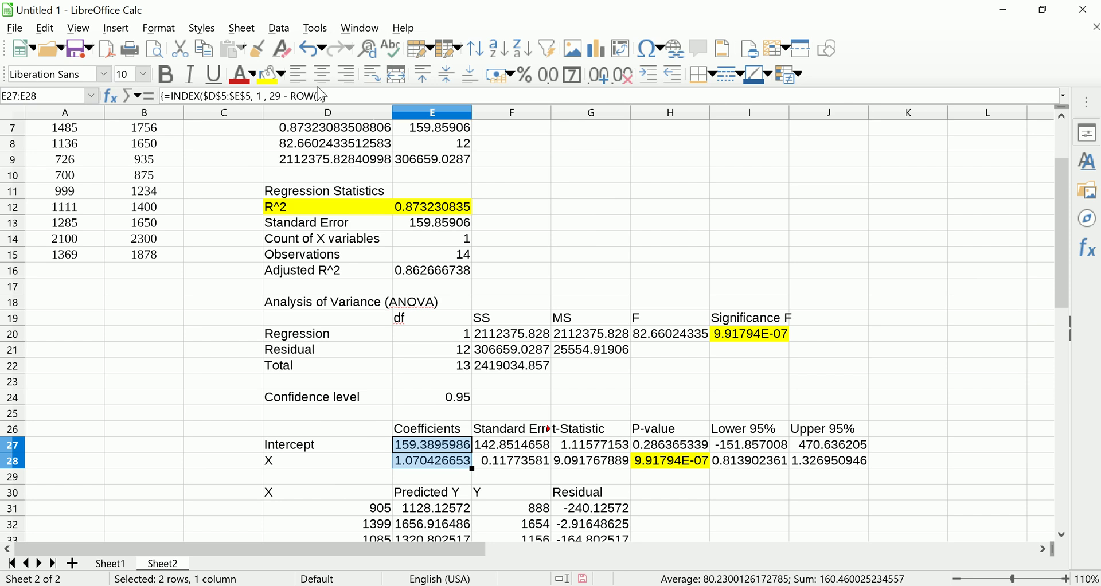
click(273, 74)
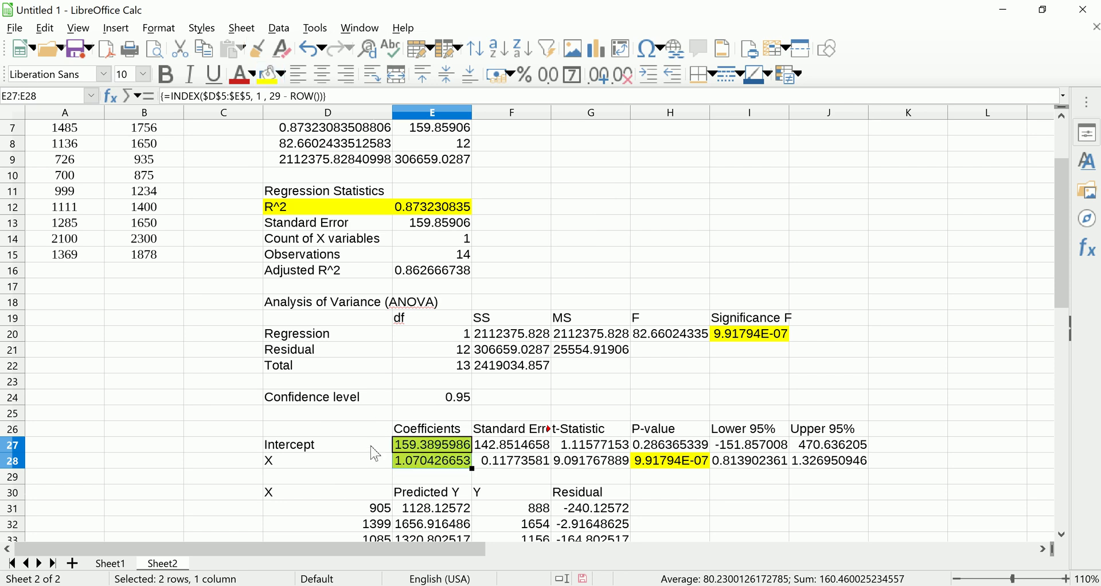
- Bold the Intercept and X labels and check both coefficient values
drag(373, 447, 376, 462)
click(166, 75)
click(446, 459)
click(447, 449)
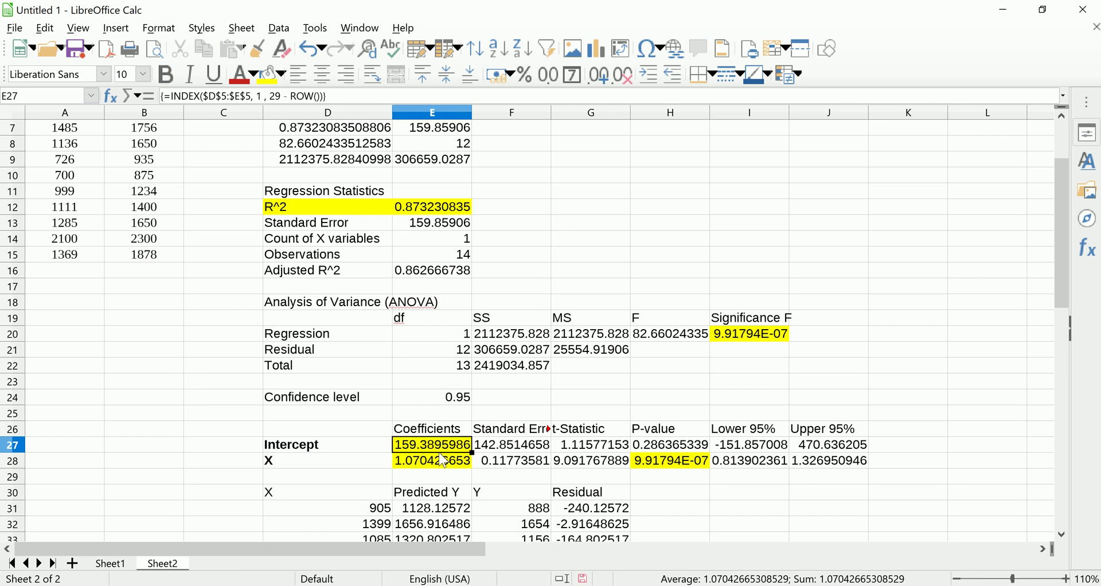
click(442, 461)
click(446, 447)
click(444, 460)
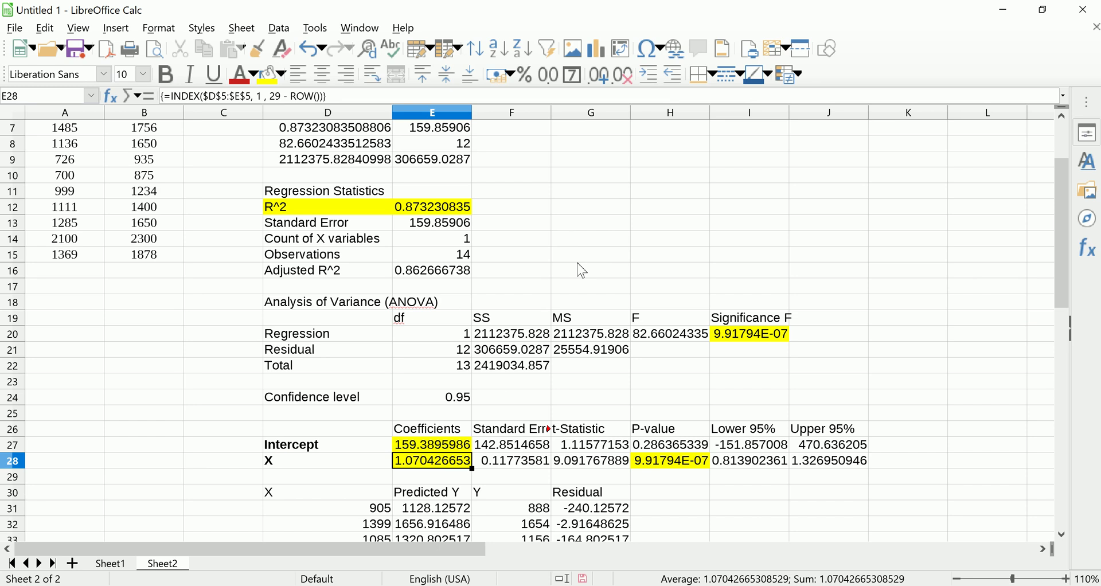
click(775, 338)
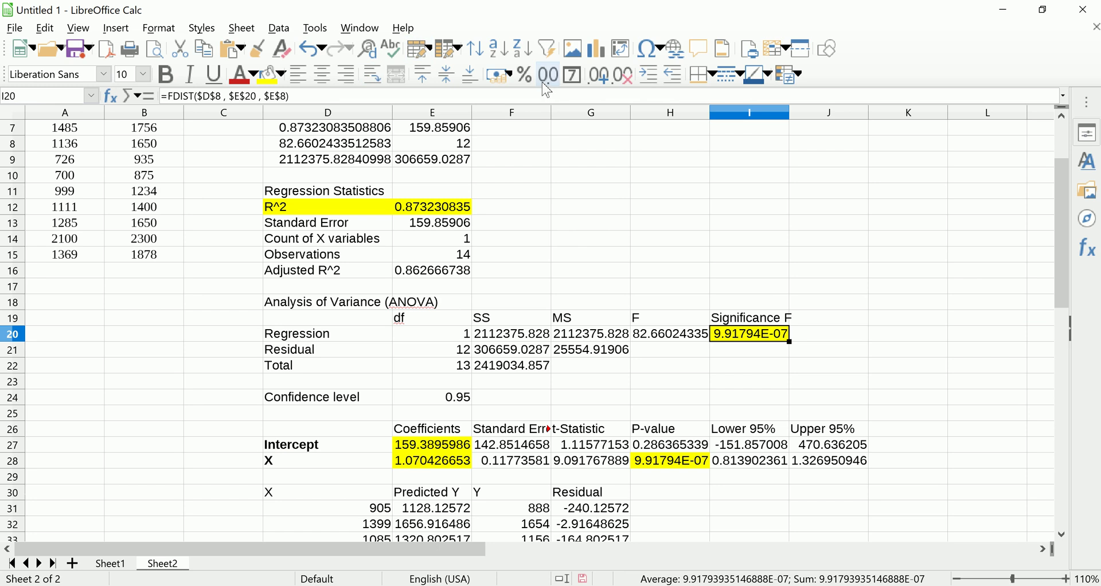
- Show Significance F in I20 as a plain decimal, 0.00000099
mouse_move(524, 67)
mouse_down()
mouse_move(559, 59)
mouse_move(570, 95)
mouse_move(525, 64)
mouse_move(633, 67)
mouse_move(631, 95)
mouse_move(590, 73)
mouse_up()
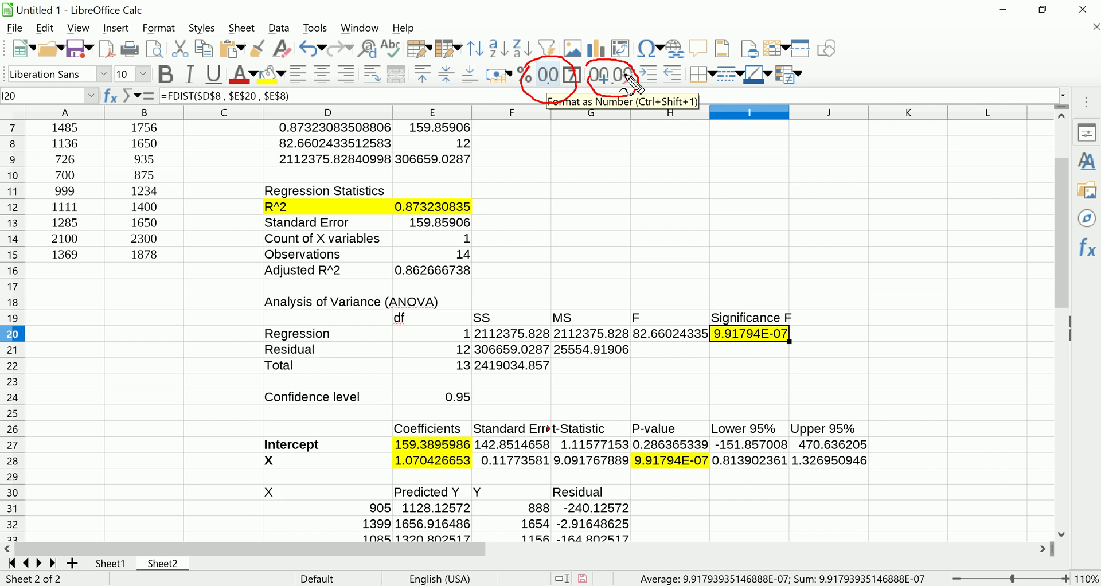
click(548, 74)
click(606, 82)
click(606, 82)
click(606, 81)
click(607, 82)
click(606, 82)
click(607, 81)
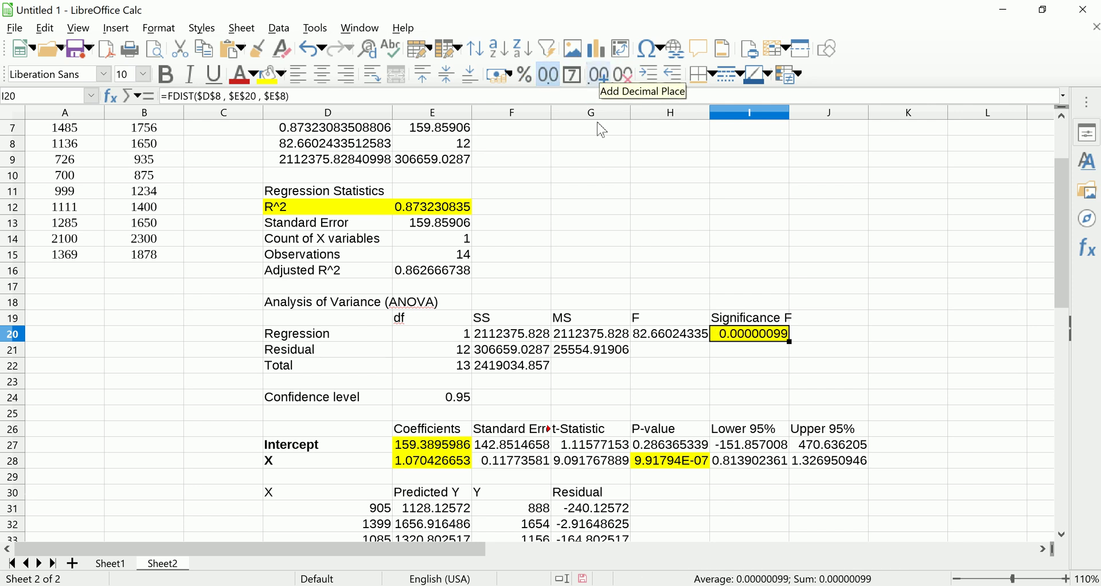
- Show the X P-value in H28 as 0.0000010 and widen column I
click(672, 463)
click(546, 79)
click(600, 82)
click(600, 82)
click(600, 82)
click(599, 82)
click(599, 82)
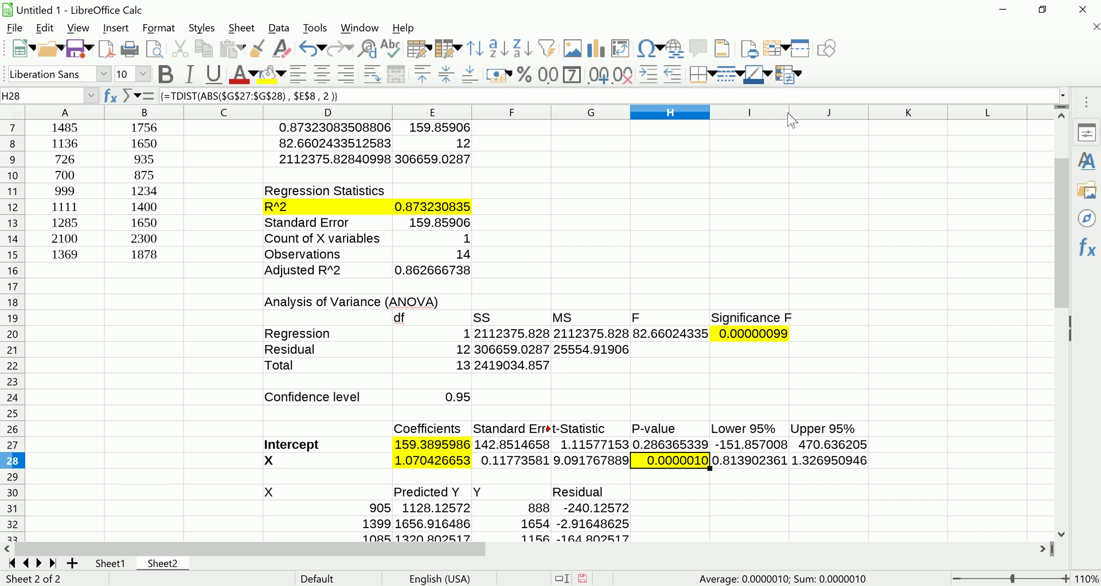
drag(789, 113, 825, 114)
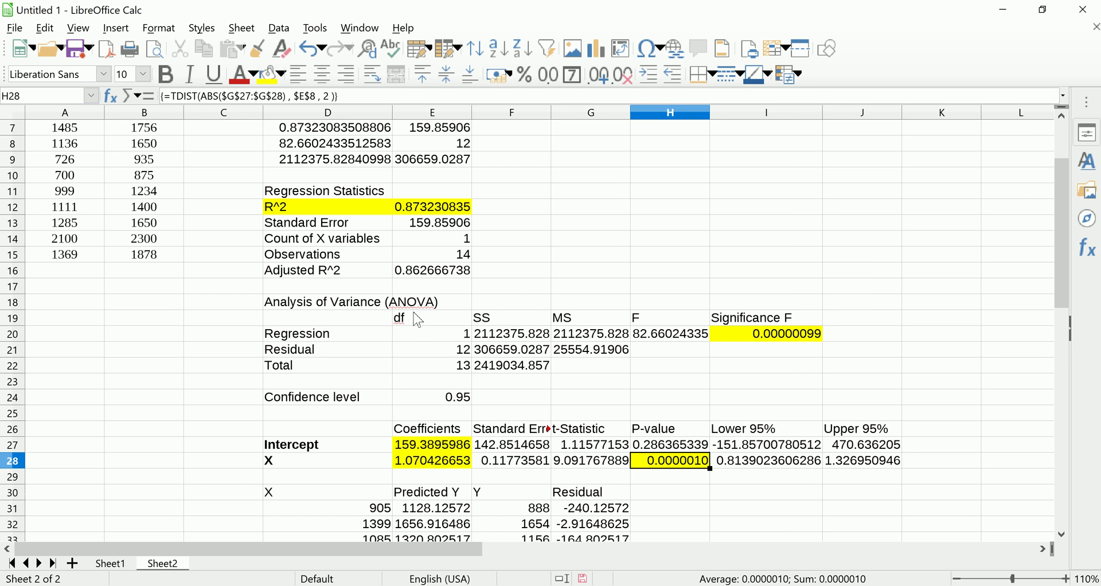
mouse_move(230, 205)
mouse_down()
mouse_move(487, 178)
mouse_move(805, 242)
mouse_move(788, 534)
mouse_move(438, 554)
mouse_move(195, 309)
mouse_move(204, 243)
mouse_up()
mouse_move(269, 496)
mouse_down()
mouse_move(440, 509)
mouse_move(442, 524)
mouse_up()
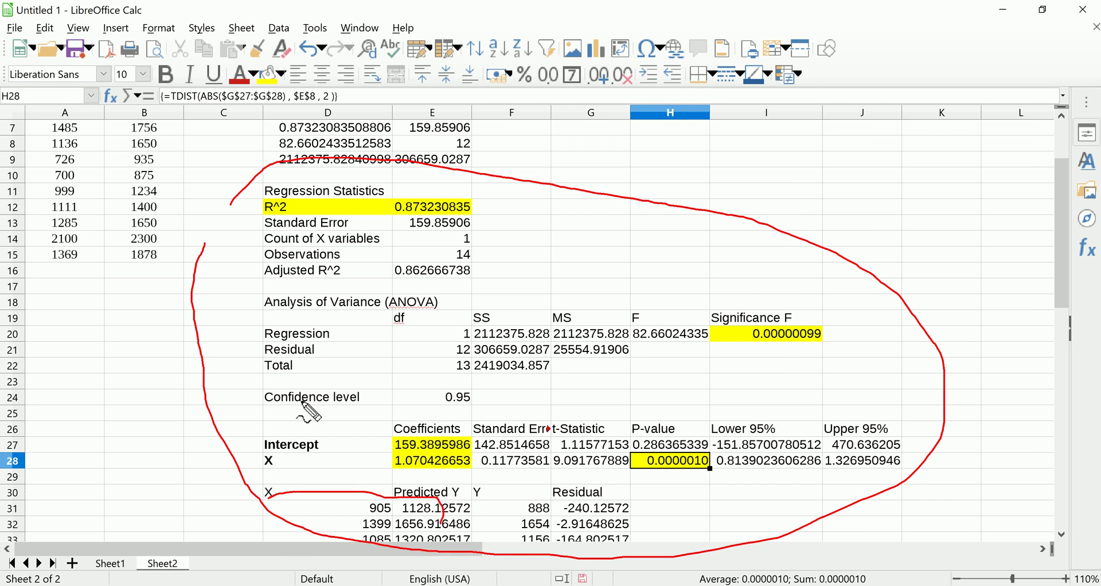
mouse_move(268, 310)
mouse_down()
mouse_move(447, 321)
mouse_move(450, 292)
mouse_move(291, 285)
mouse_move(265, 310)
mouse_up()
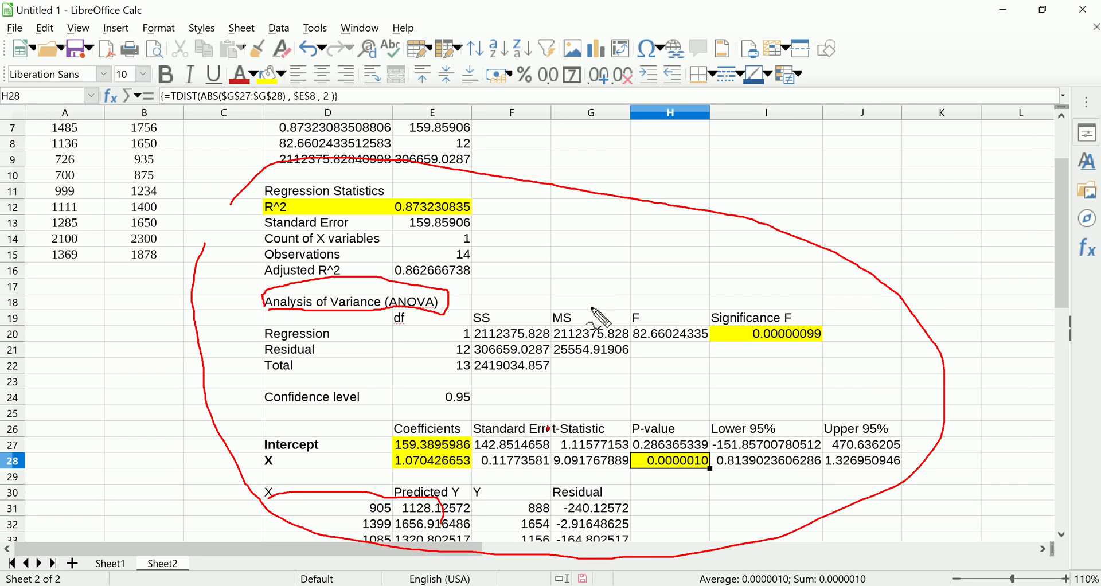
mouse_move(711, 302)
mouse_down()
mouse_move(860, 327)
mouse_move(791, 369)
mouse_move(709, 313)
mouse_up()
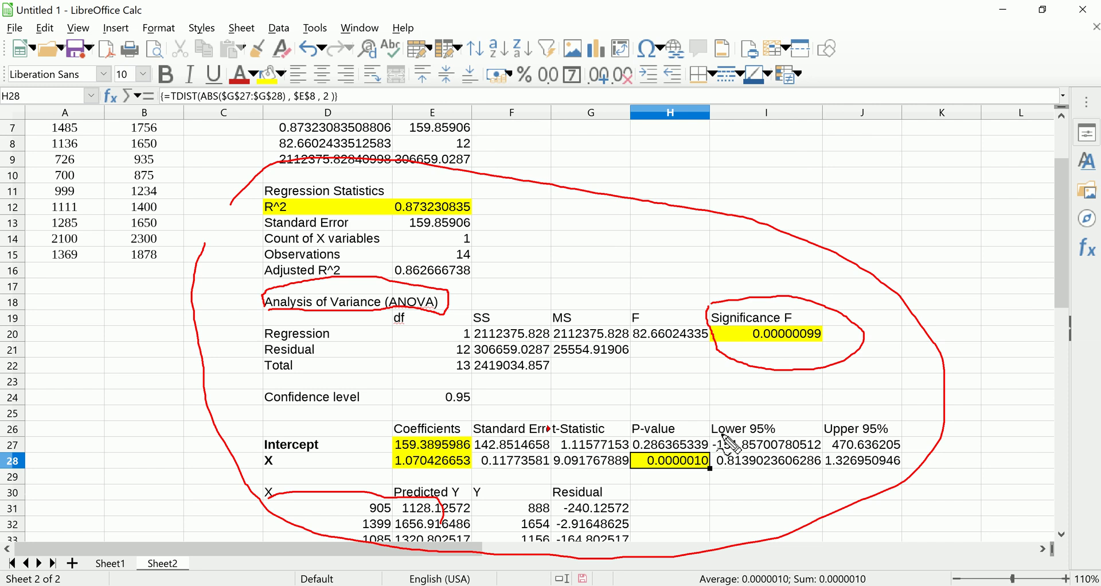
mouse_move(394, 444)
mouse_down()
mouse_move(468, 429)
mouse_move(487, 461)
mouse_move(417, 477)
mouse_move(389, 458)
mouse_move(396, 441)
mouse_move(362, 451)
mouse_move(358, 475)
mouse_up()
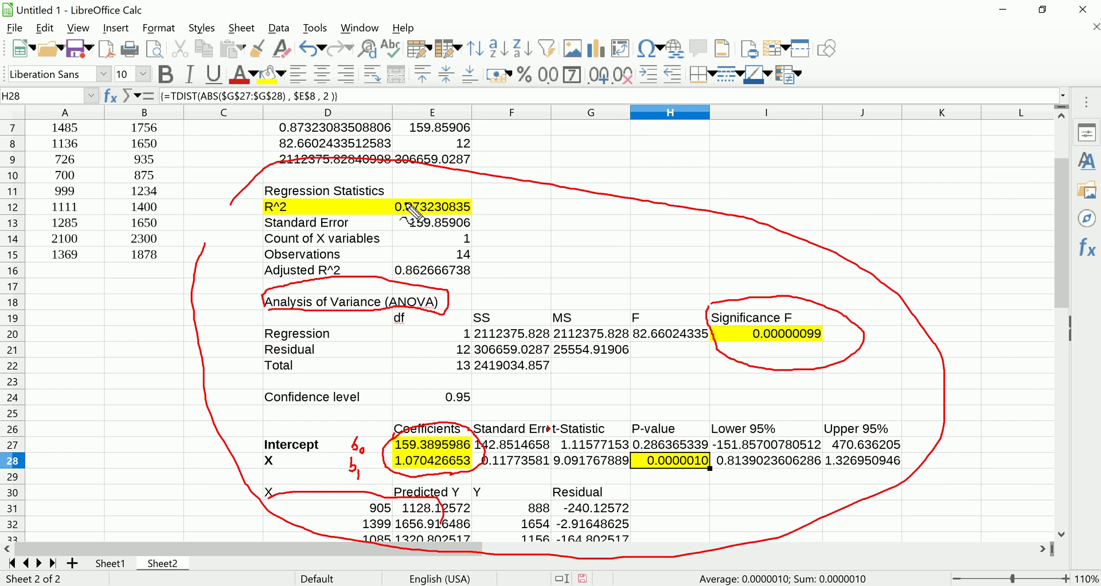
mouse_move(394, 201)
mouse_down()
mouse_move(483, 201)
mouse_move(478, 221)
mouse_move(421, 224)
mouse_move(394, 201)
mouse_up()
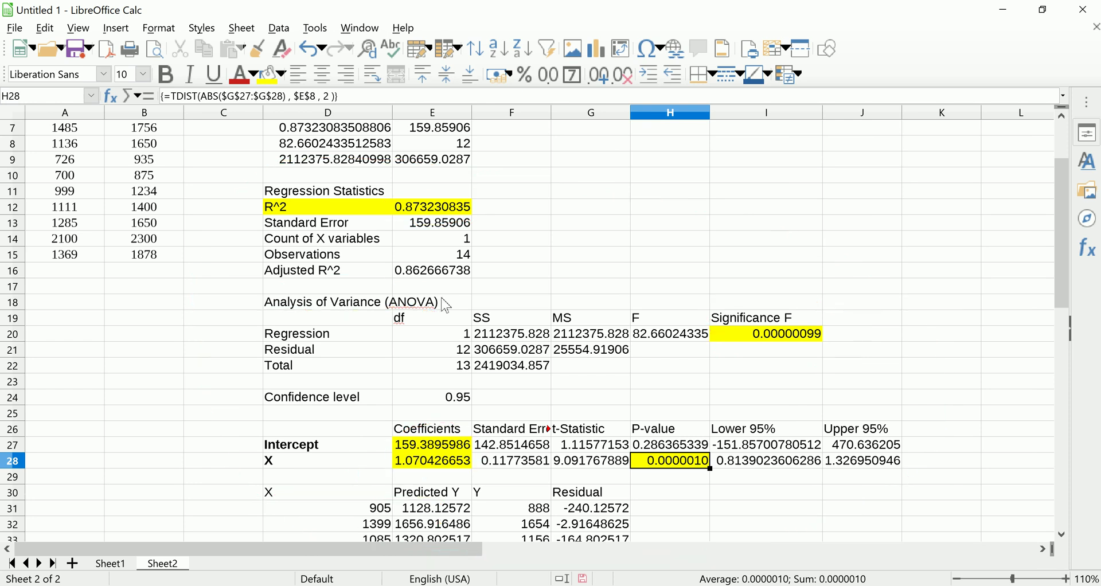
scroll(554, 333, up, 1)
scroll(555, 334, down, 1)
- Insert an empty XY (Scatter) chart from cell G4
mouse_move(381, 430)
mouse_down()
mouse_move(458, 428)
mouse_move(468, 468)
mouse_move(275, 458)
mouse_move(344, 427)
mouse_up()
scroll(527, 426, up, 2)
click(593, 177)
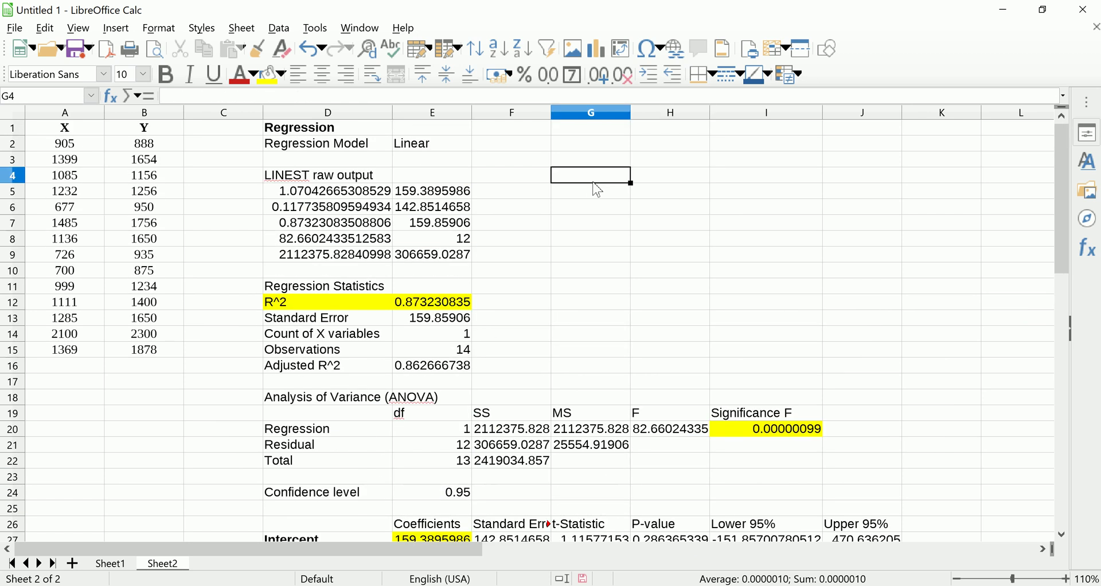
click(115, 28)
click(132, 62)
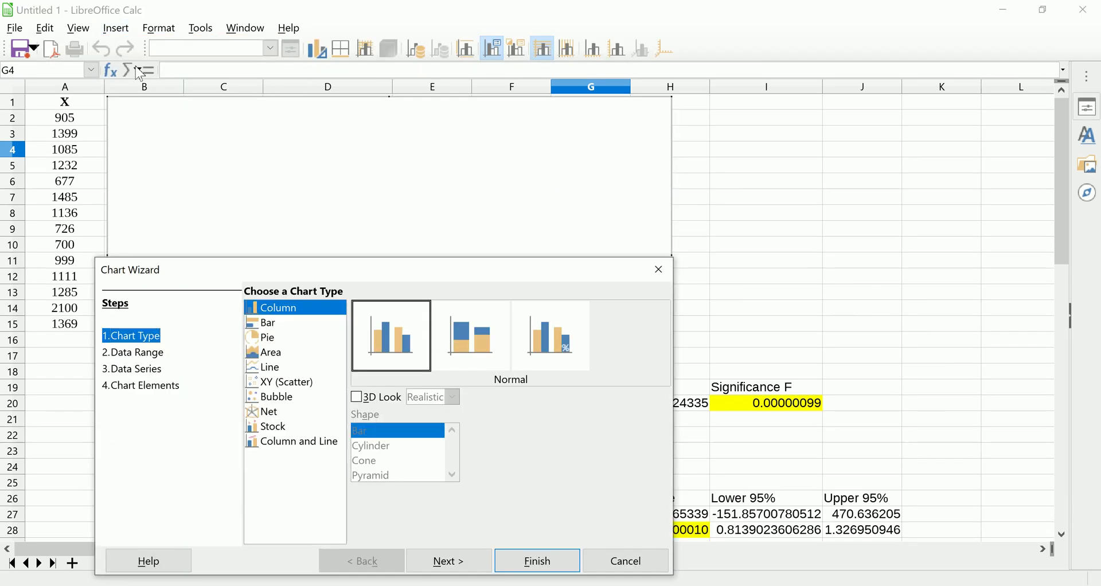
click(300, 381)
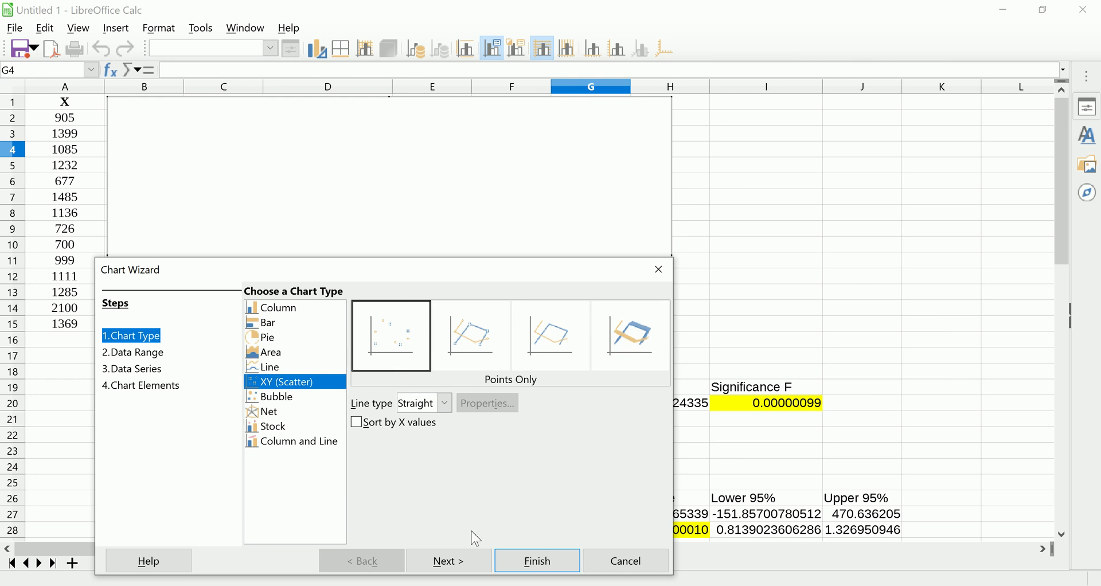
click(527, 563)
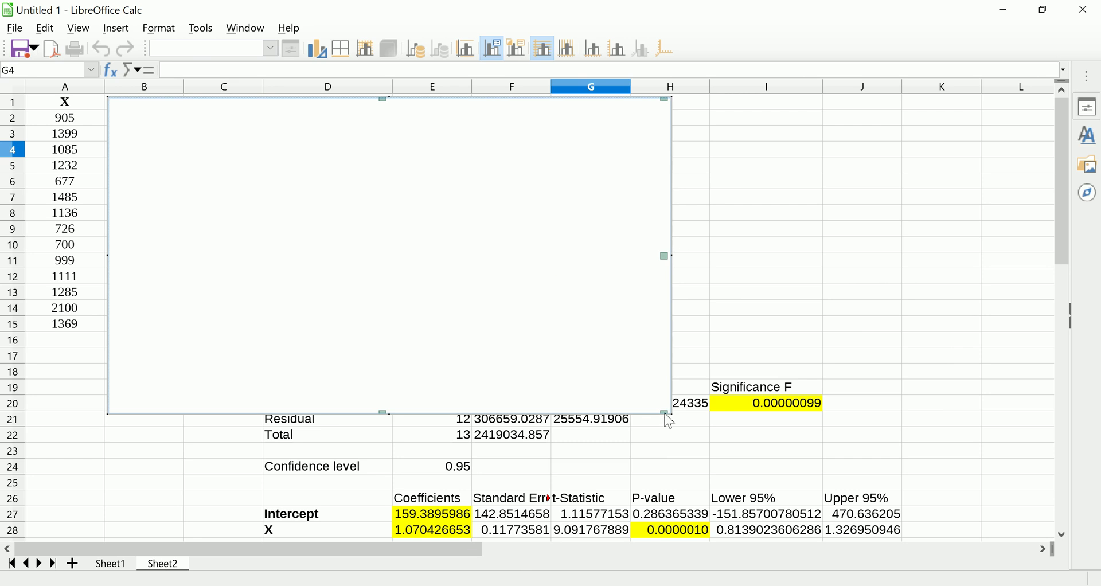
- Resize the chart frame and move it right beside the regression statistics
click(618, 350)
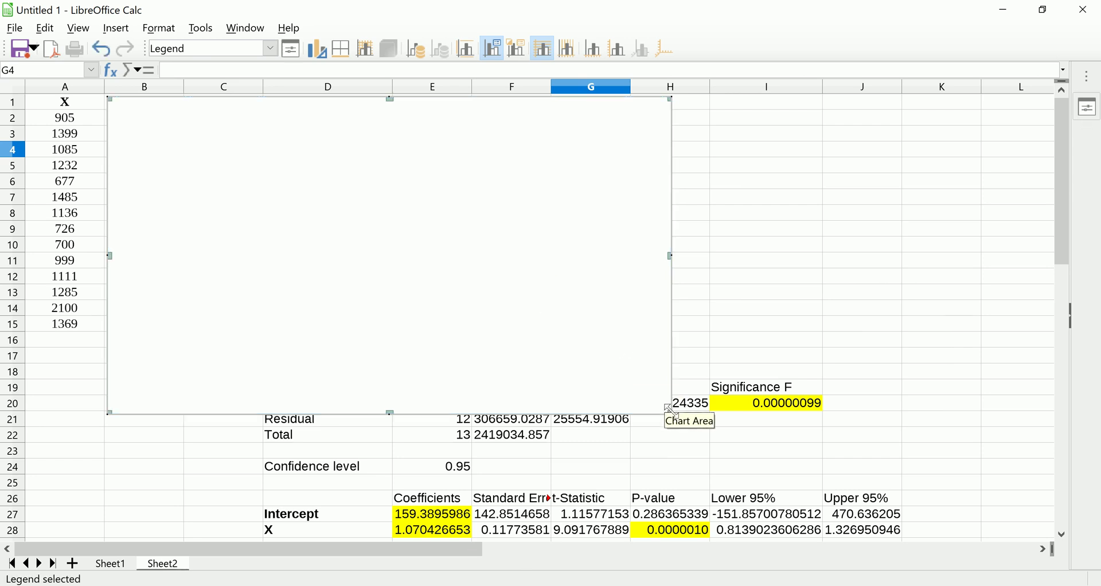
drag(671, 408, 444, 381)
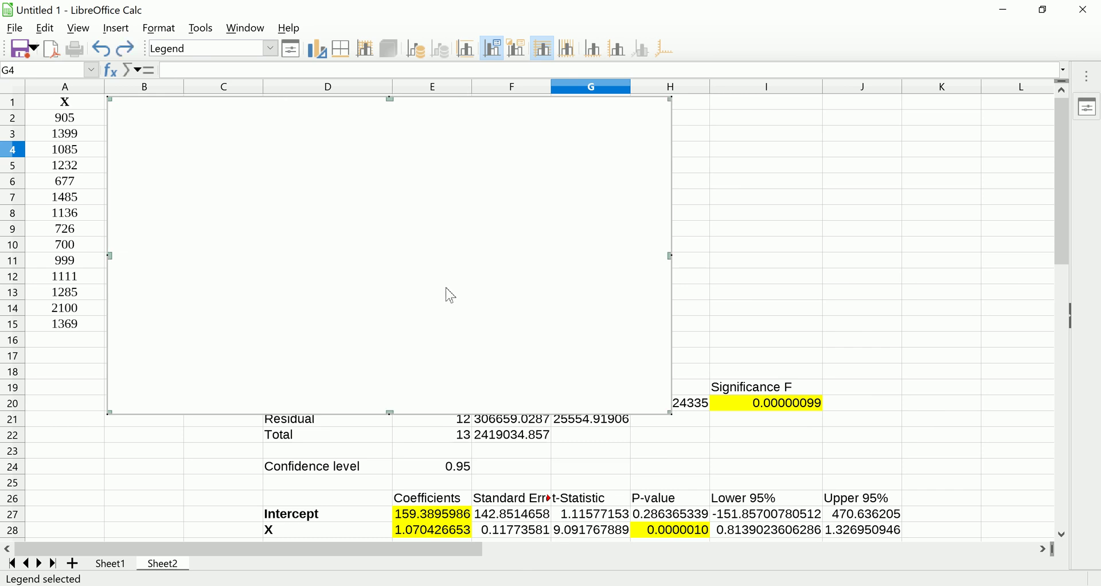
drag(674, 159, 964, 181)
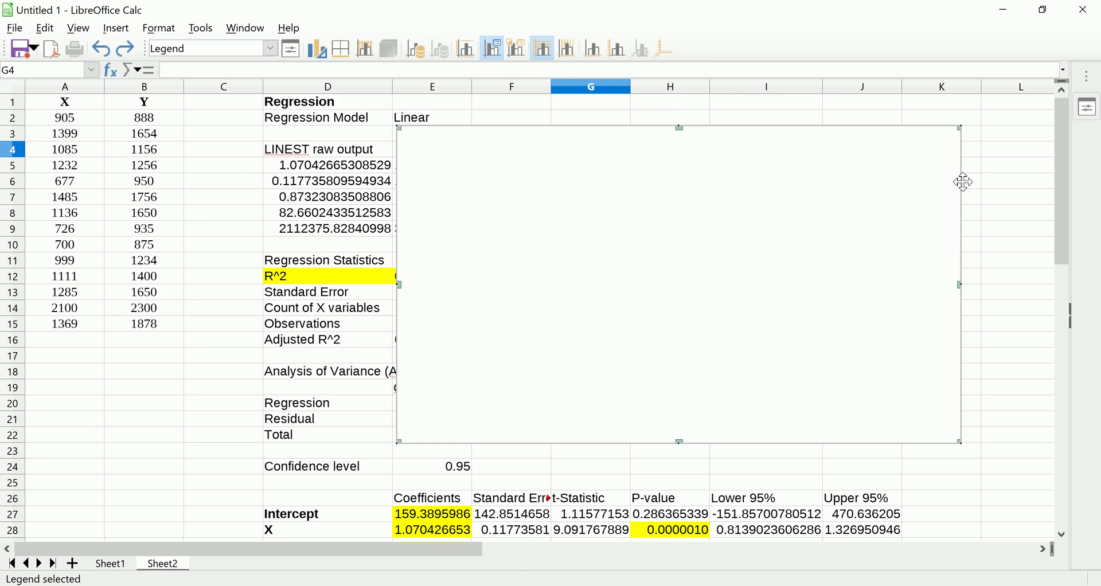
right_click(635, 189)
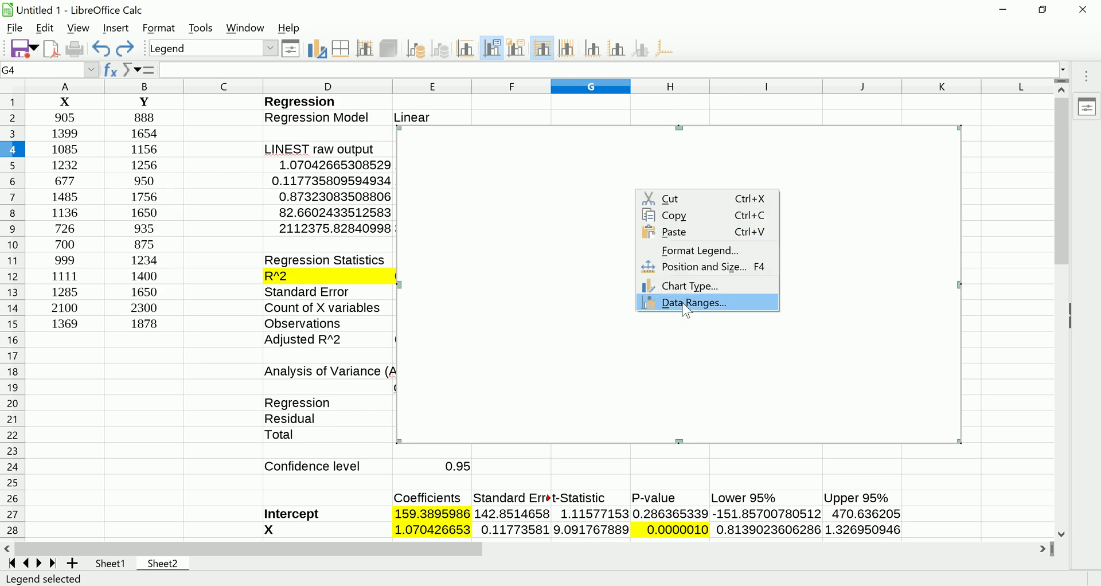
- Add a new data series with X values $A$2:$A$15
click(687, 304)
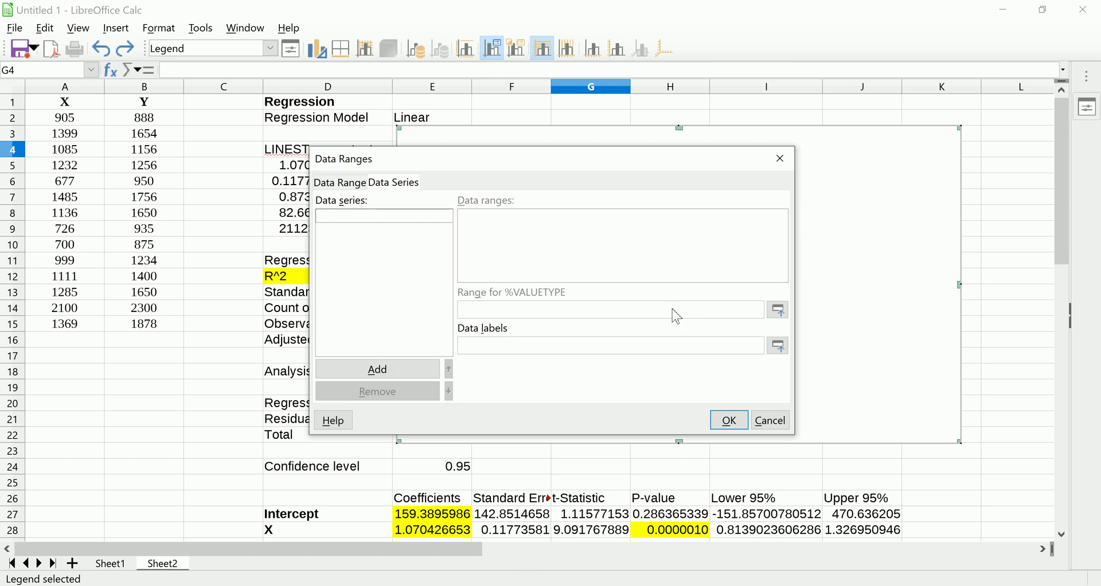
click(404, 375)
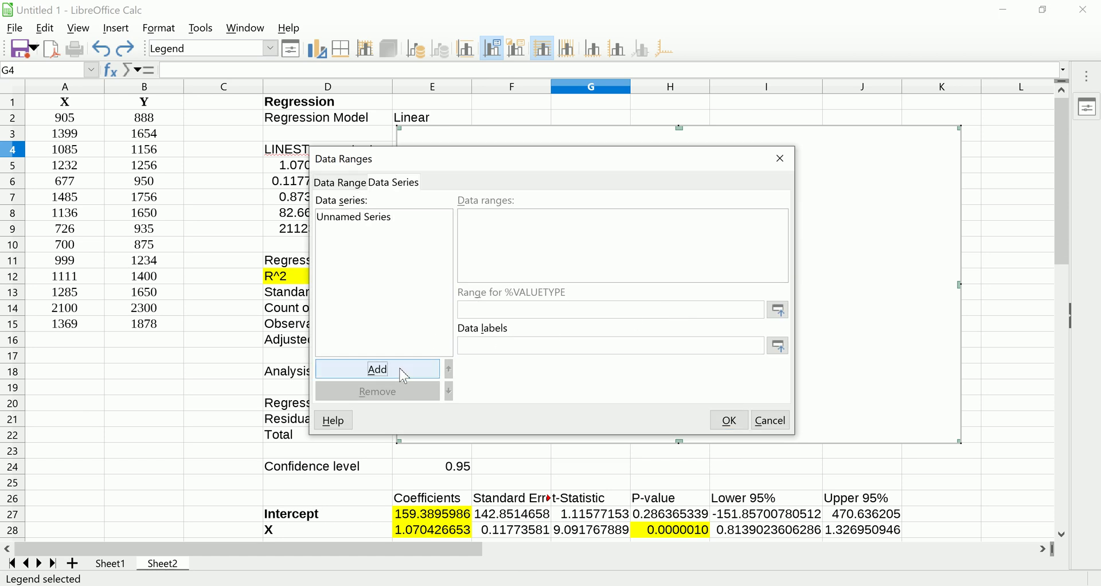
click(371, 220)
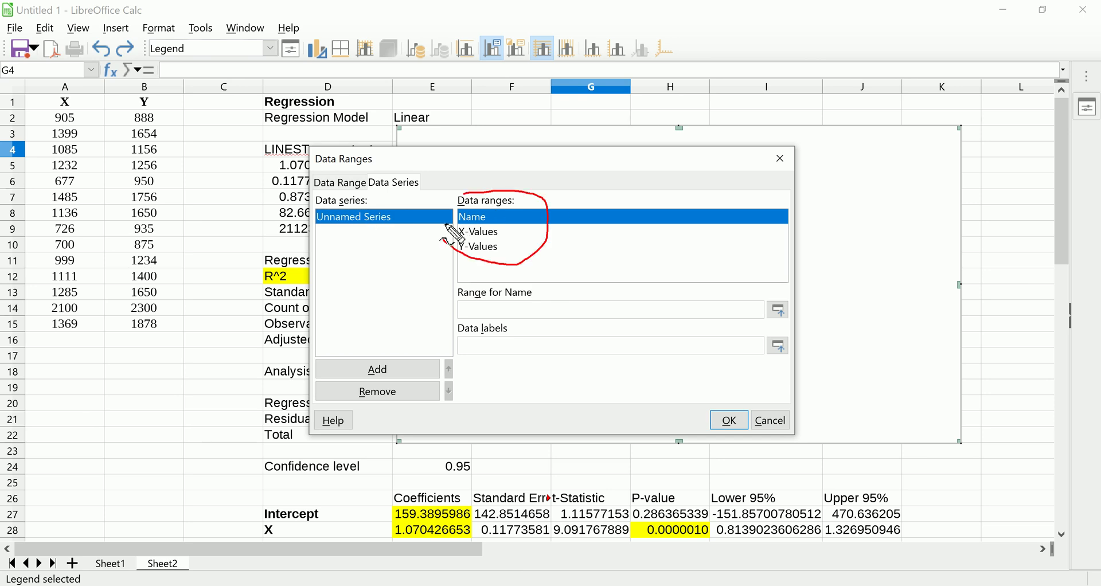
click(480, 236)
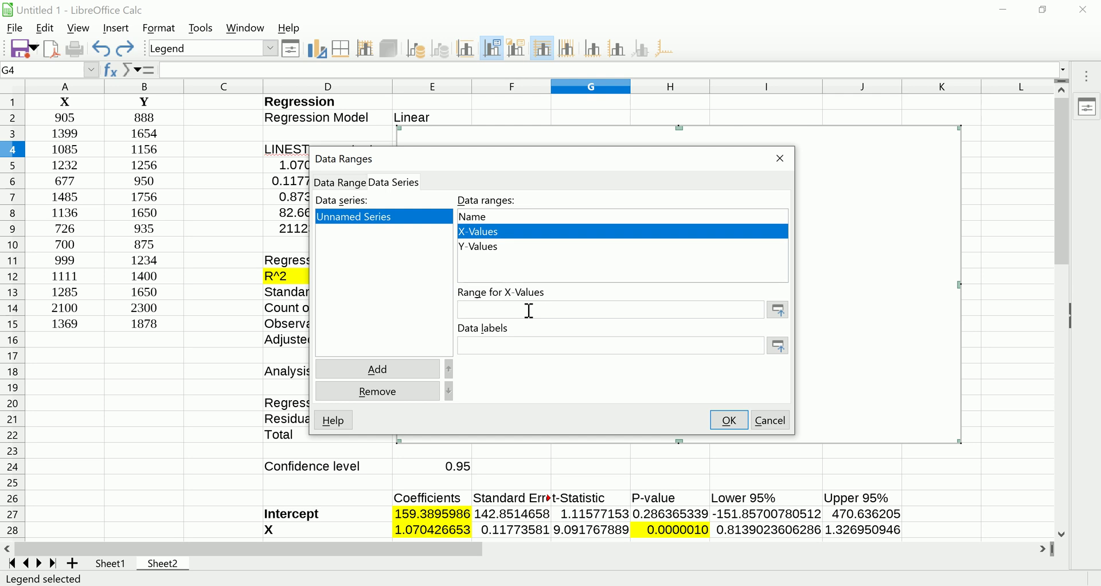
click(778, 310)
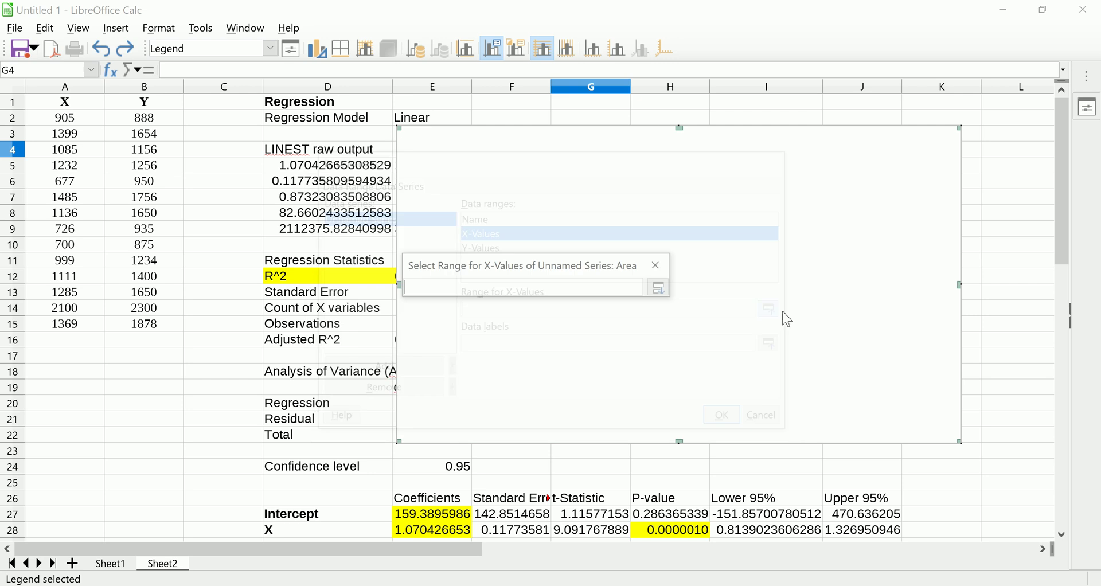
drag(51, 109, 59, 328)
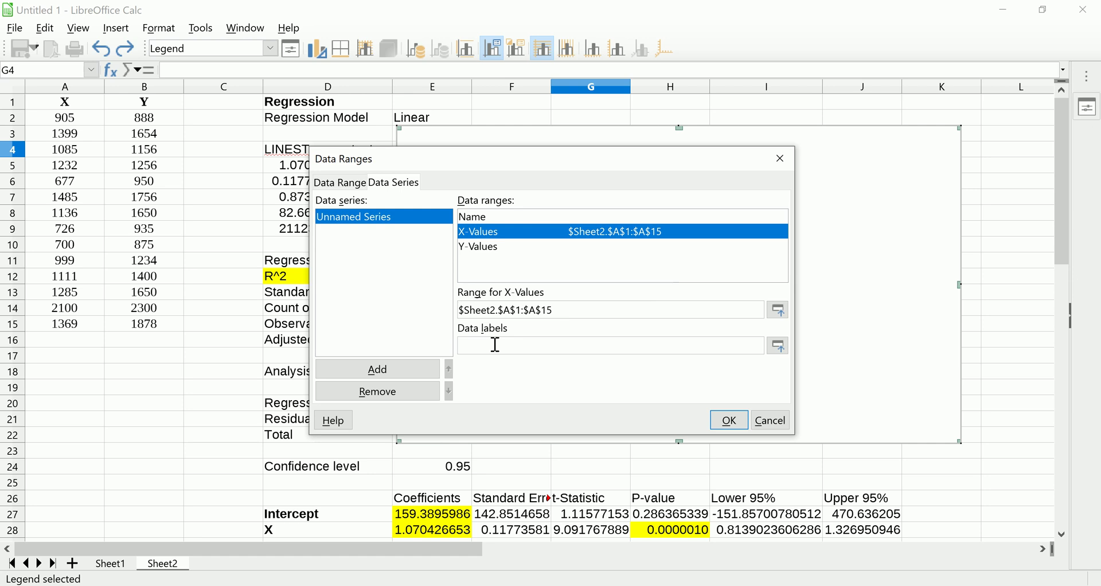
click(778, 310)
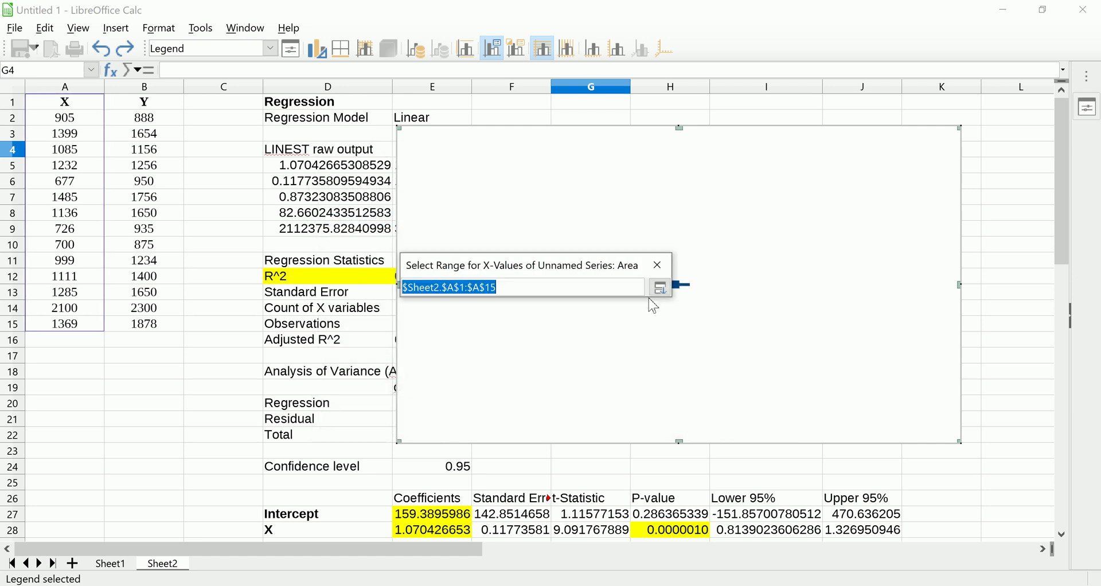
drag(75, 122, 86, 324)
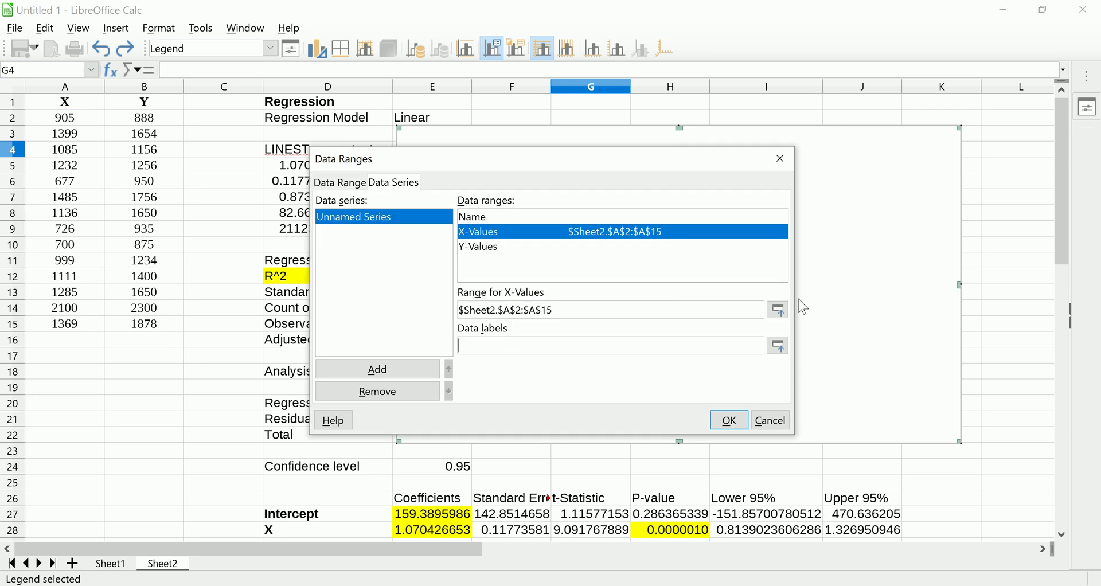
click(779, 346)
click(69, 105)
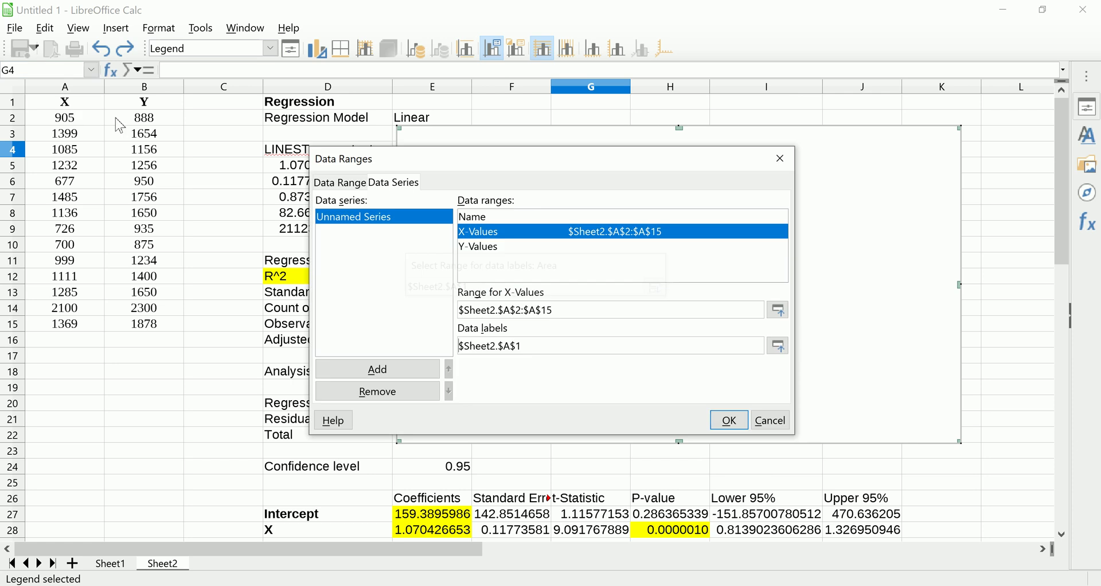
- Set the series' Y values to $B$2:$B$15, name it from $B$1, and apply
click(466, 248)
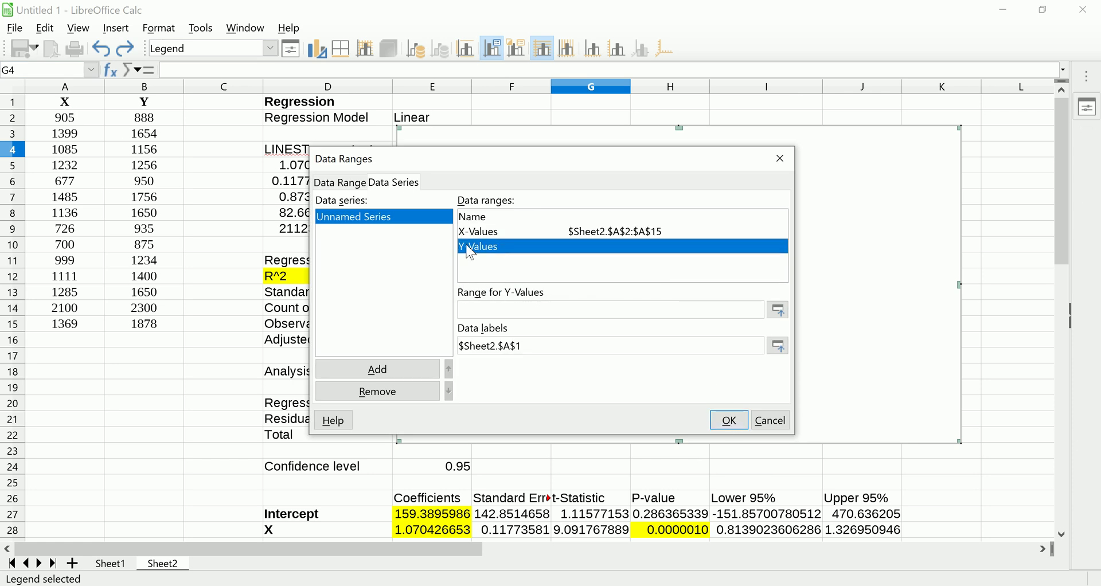
click(779, 313)
drag(150, 119, 153, 326)
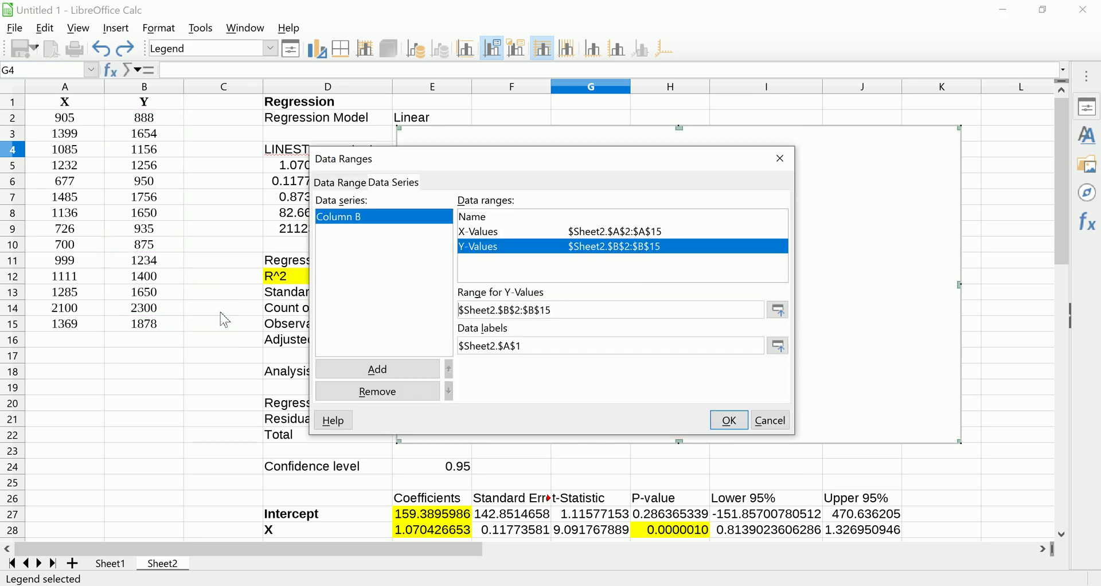
click(778, 345)
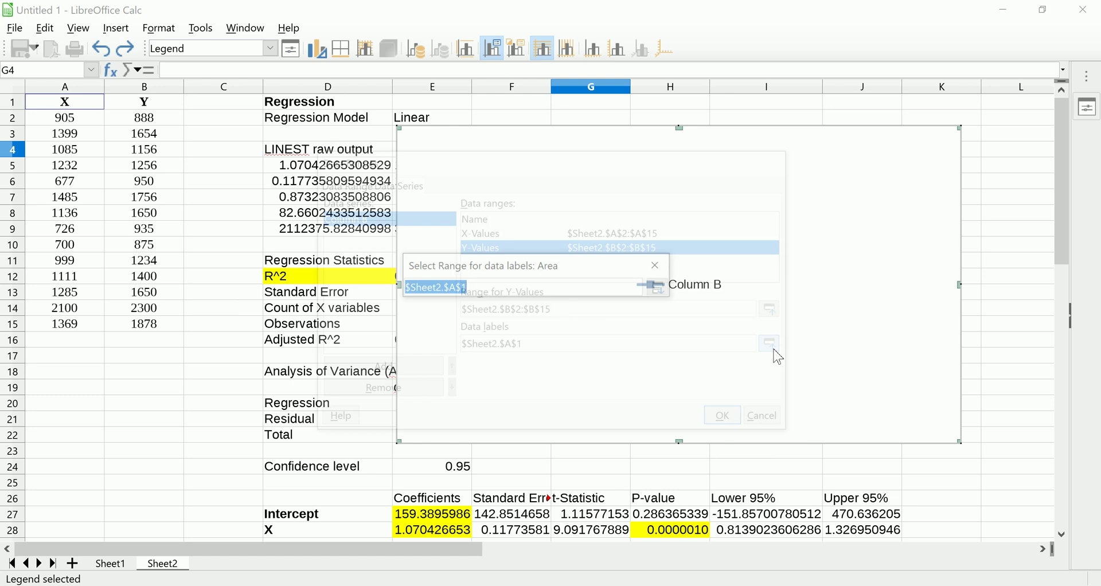
click(151, 104)
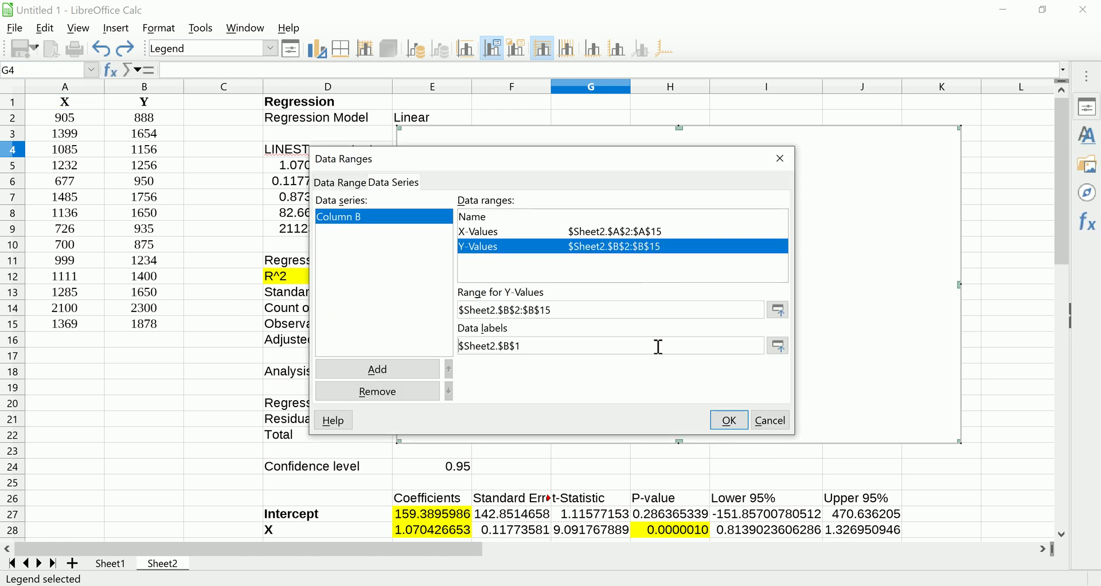
click(729, 422)
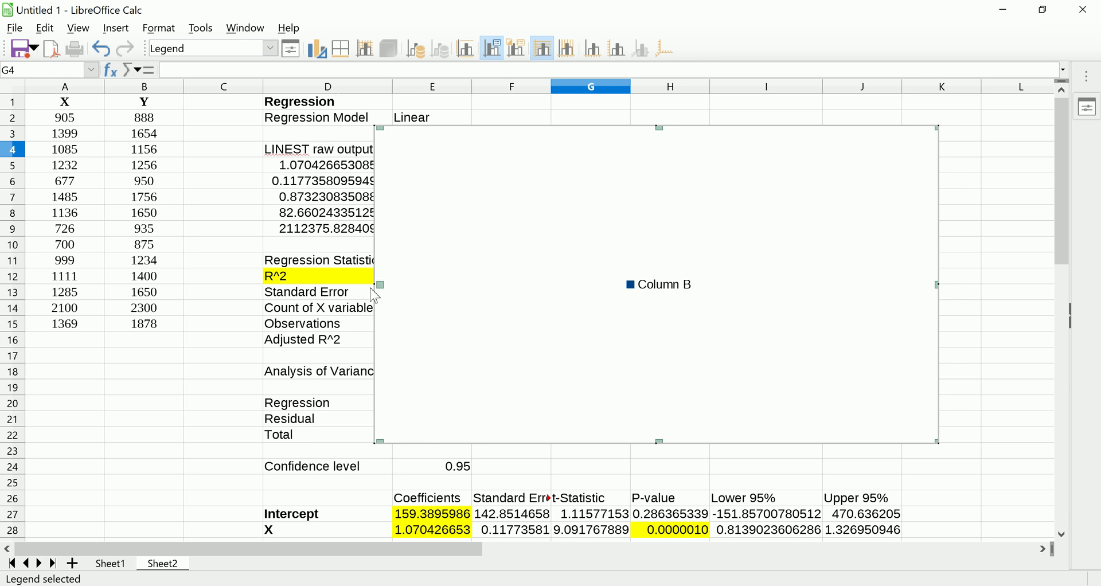
- Narrow the scatter chart, delete its legend, and shrink it to a smaller size
drag(380, 285, 930, 274)
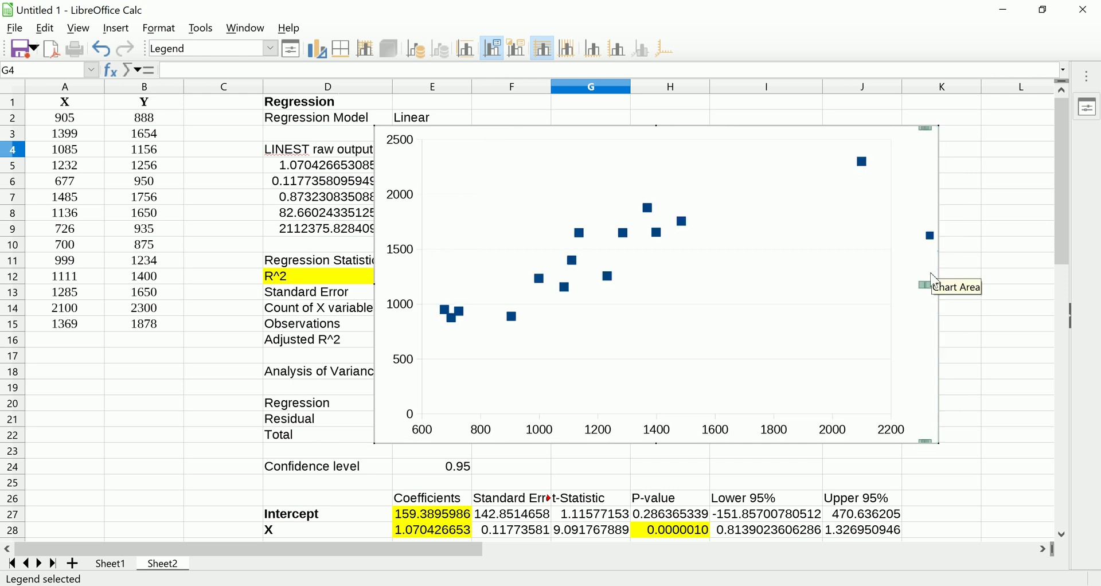
drag(924, 285, 849, 292)
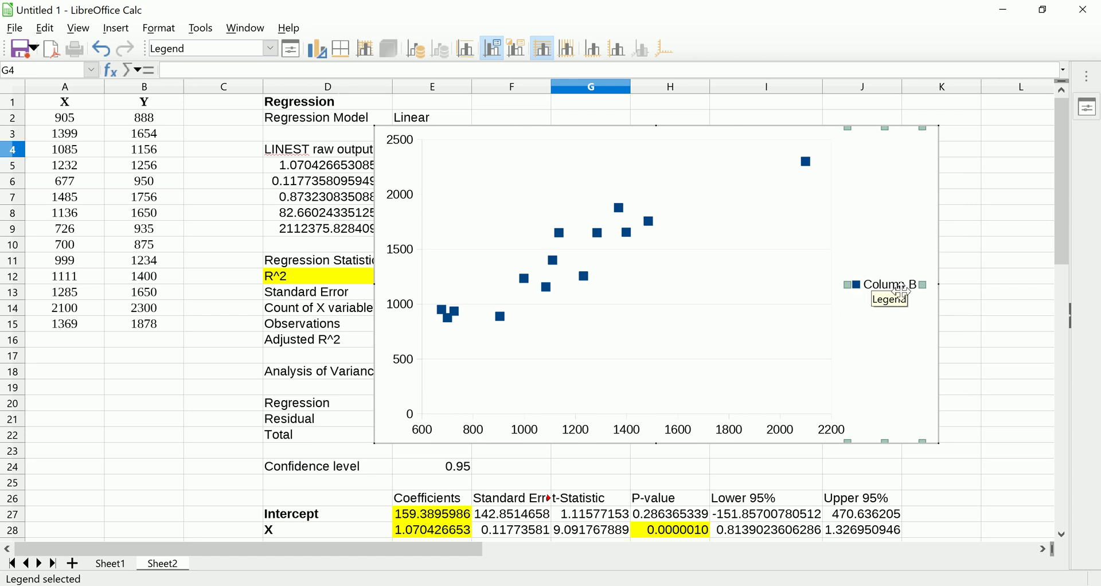
key(Delete)
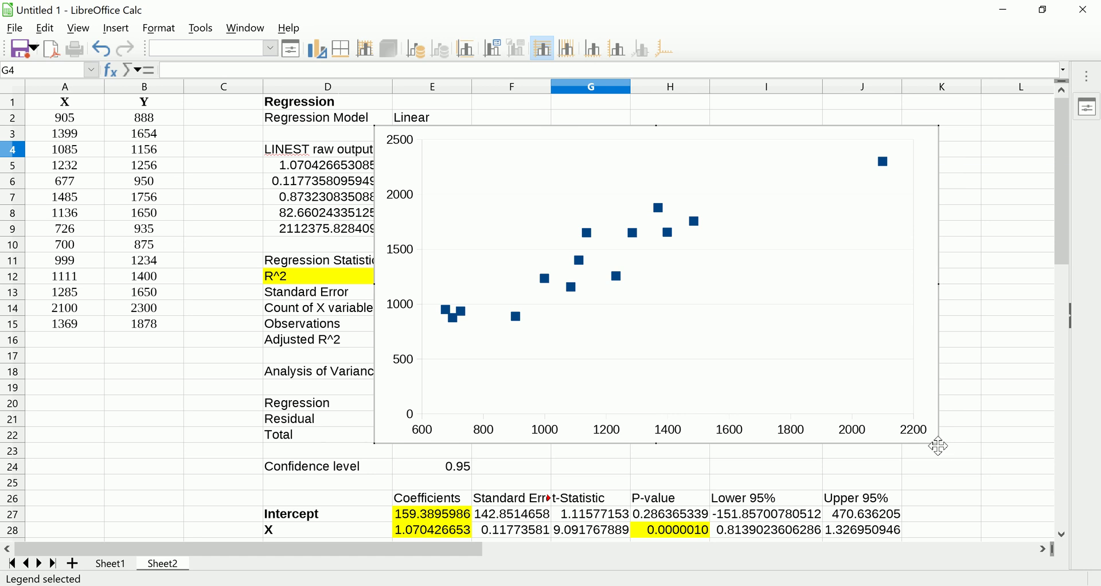
drag(940, 443, 702, 463)
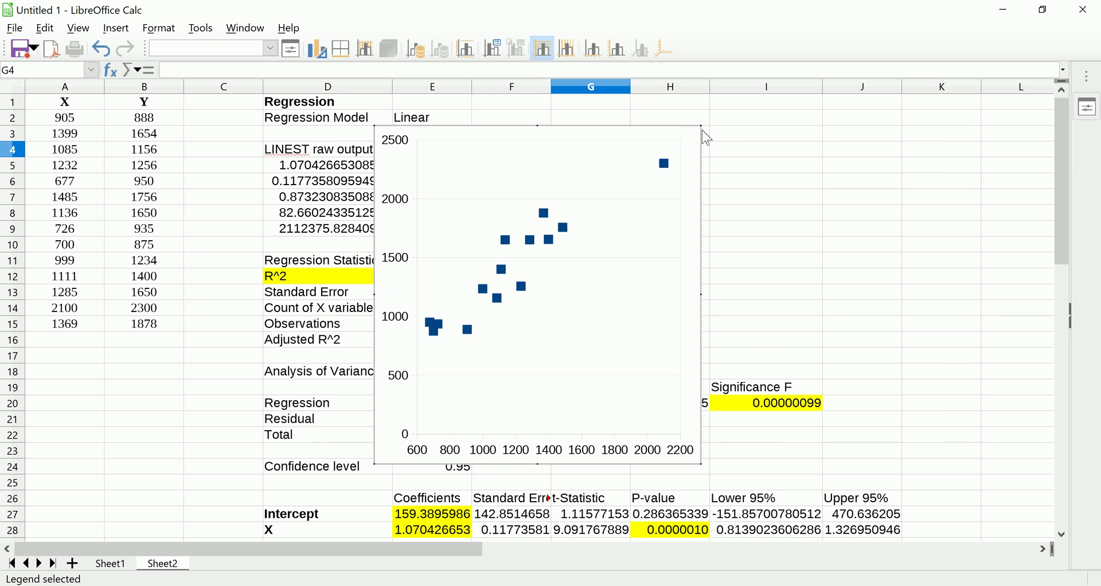
- Drag the scatter chart right over columns G–J, clear of the regression table
drag(704, 133, 937, 112)
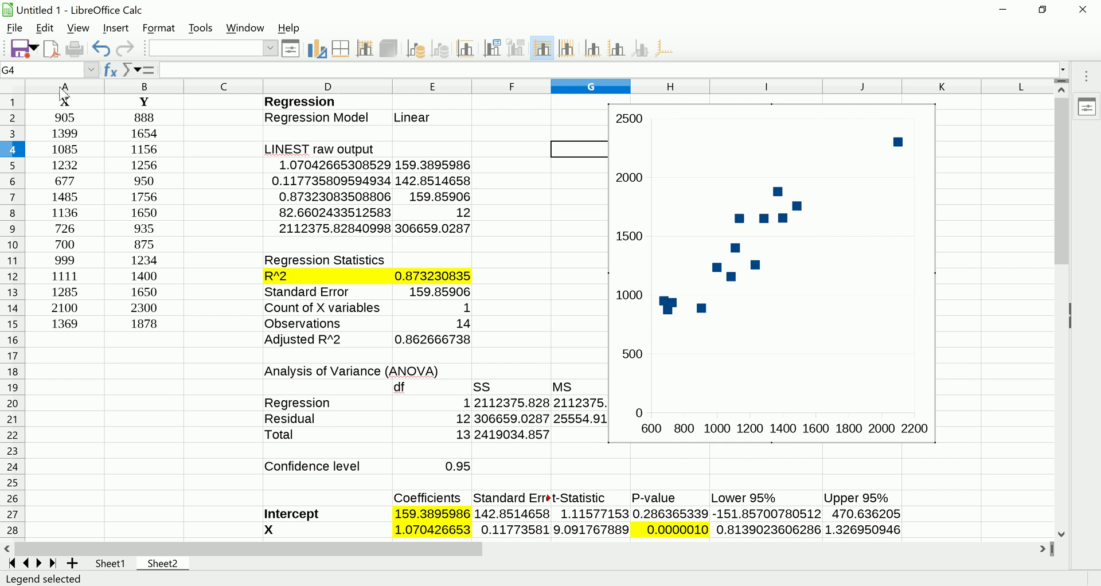
mouse_move(35, 90)
mouse_down()
mouse_move(184, 114)
mouse_move(123, 344)
mouse_move(28, 55)
mouse_up()
drag(620, 345, 901, 127)
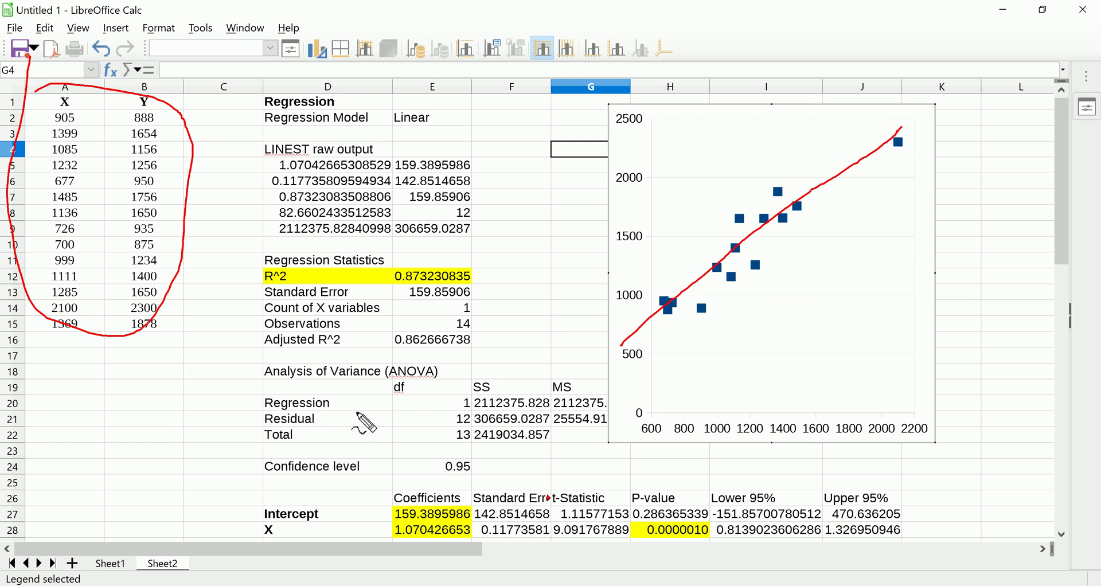
drag(261, 398, 482, 400)
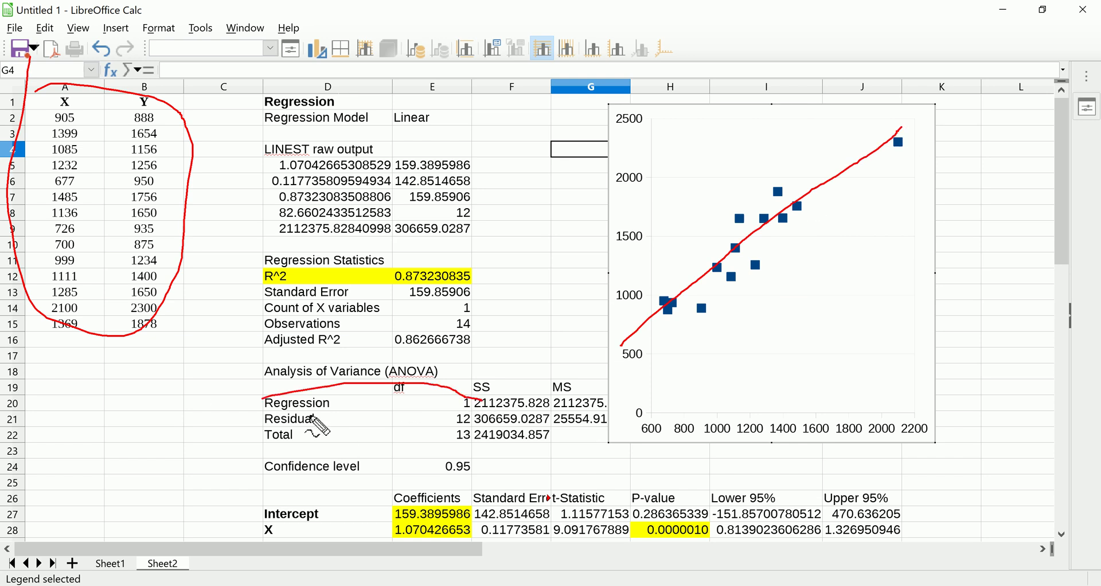
mouse_move(265, 492)
mouse_down()
mouse_move(509, 520)
mouse_move(276, 555)
mouse_move(270, 482)
mouse_up()
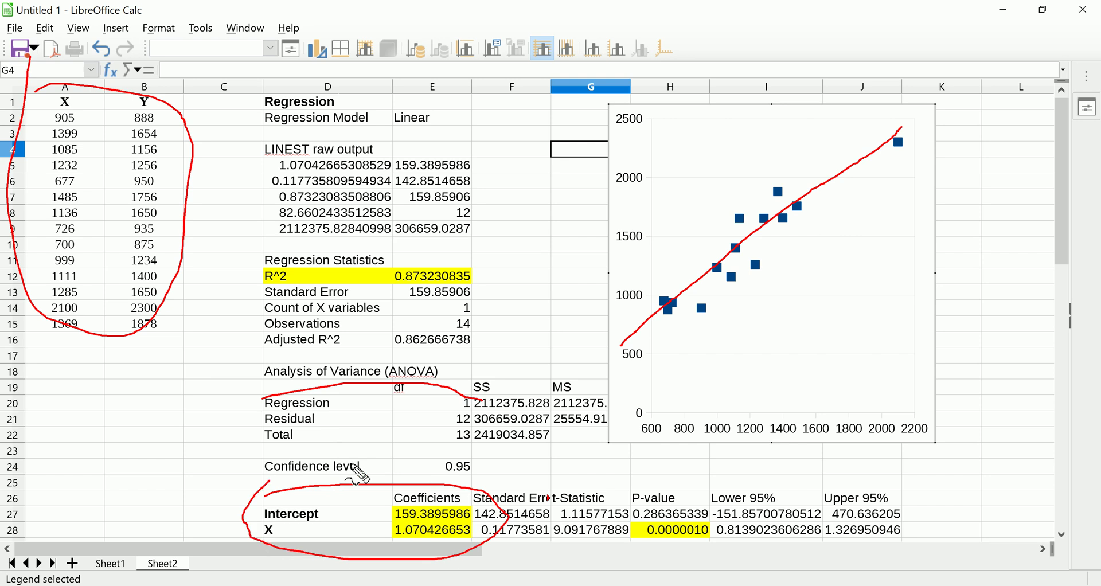
key(Escape)
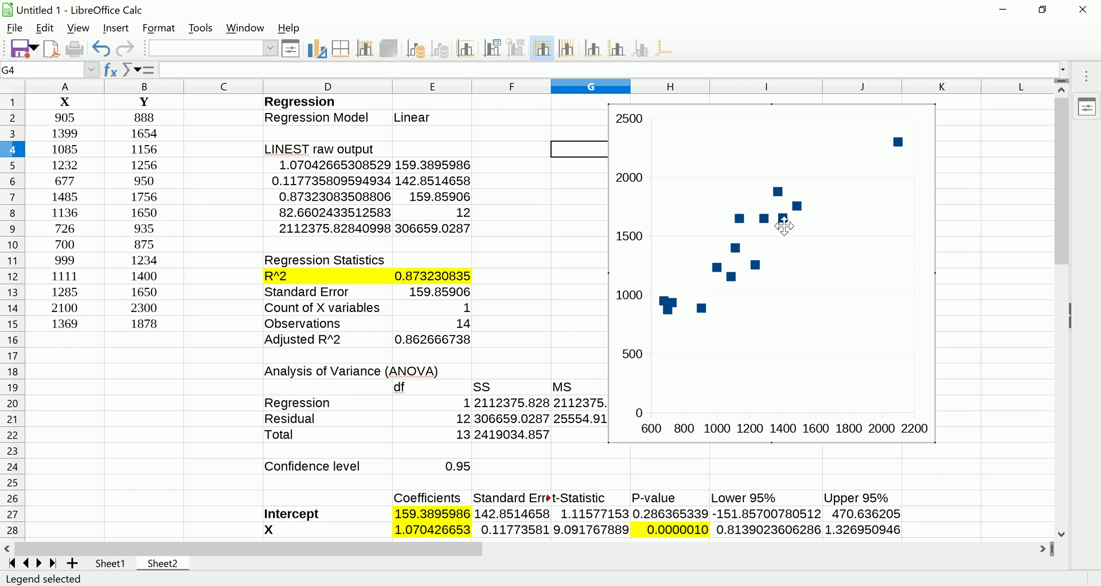
click(798, 207)
- Inspect the data series settings and the data point at 1369, 1878
right_click(802, 213)
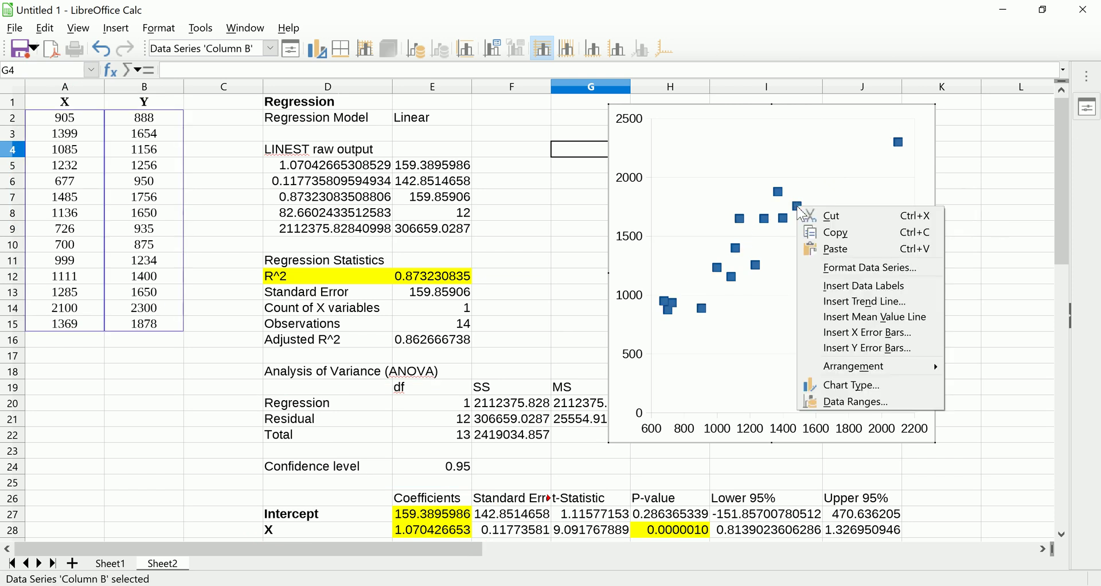
key(Escape)
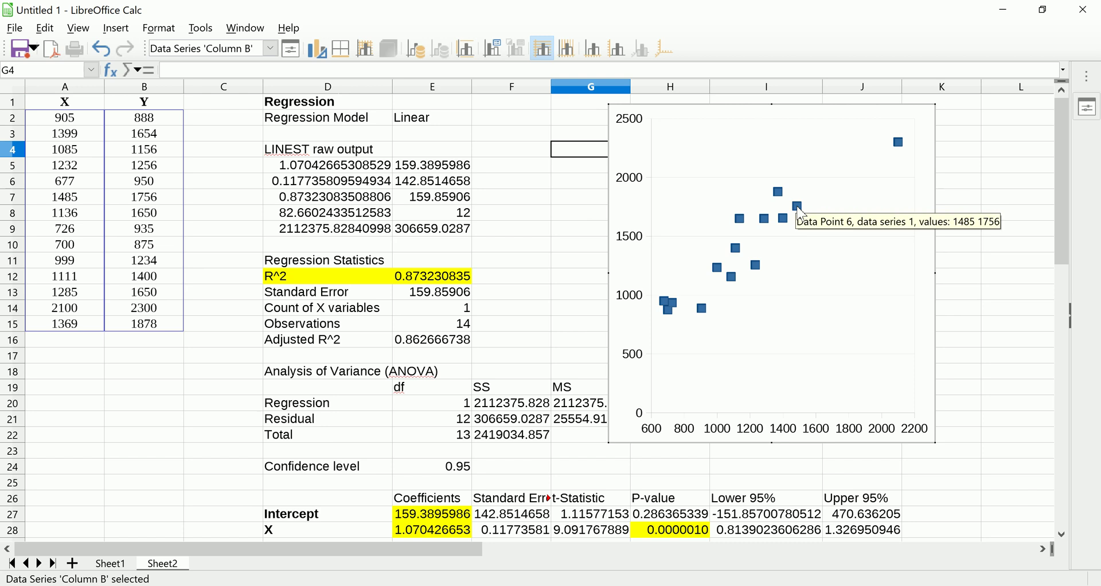
double_click(802, 213)
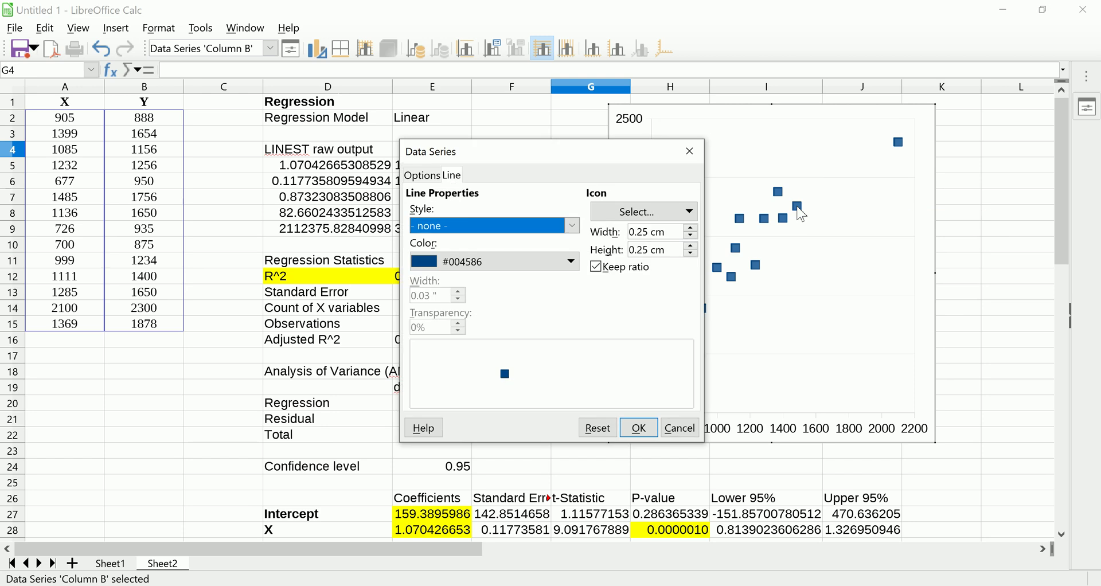
click(690, 151)
right_click(777, 190)
key(Escape)
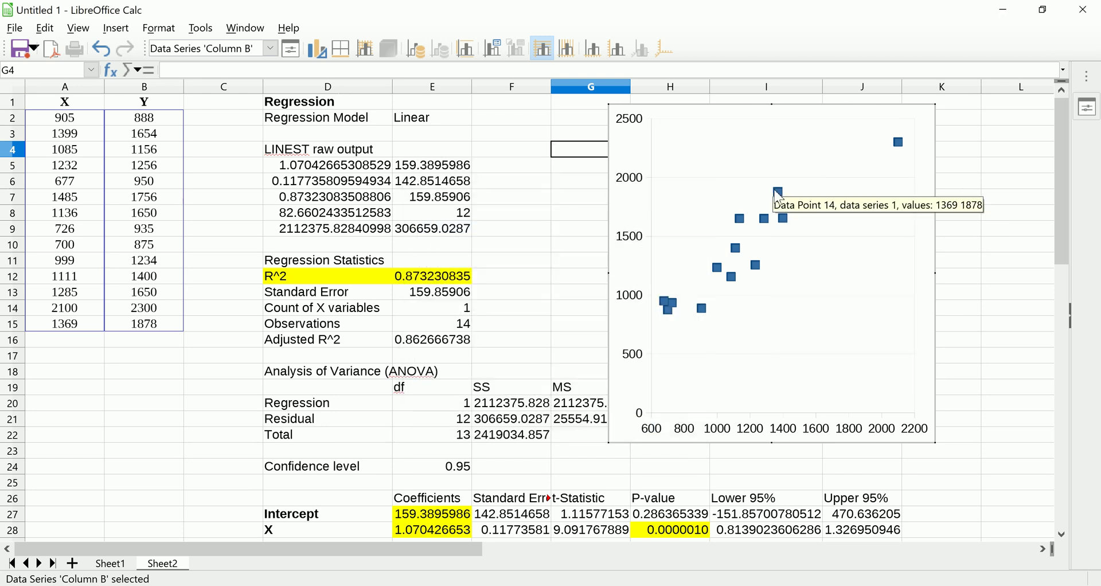
click(778, 198)
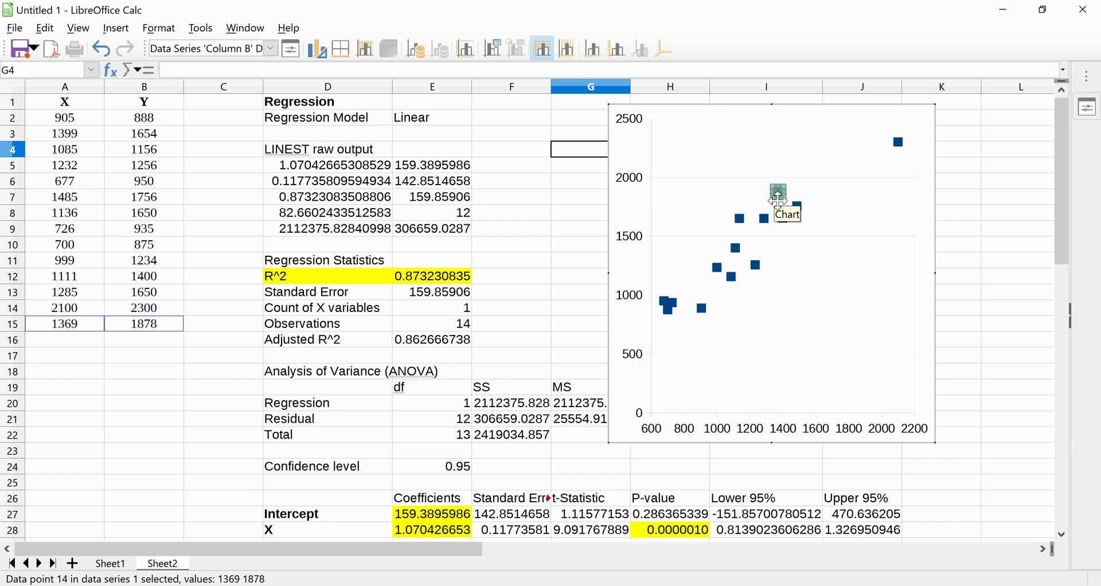
key(Escape)
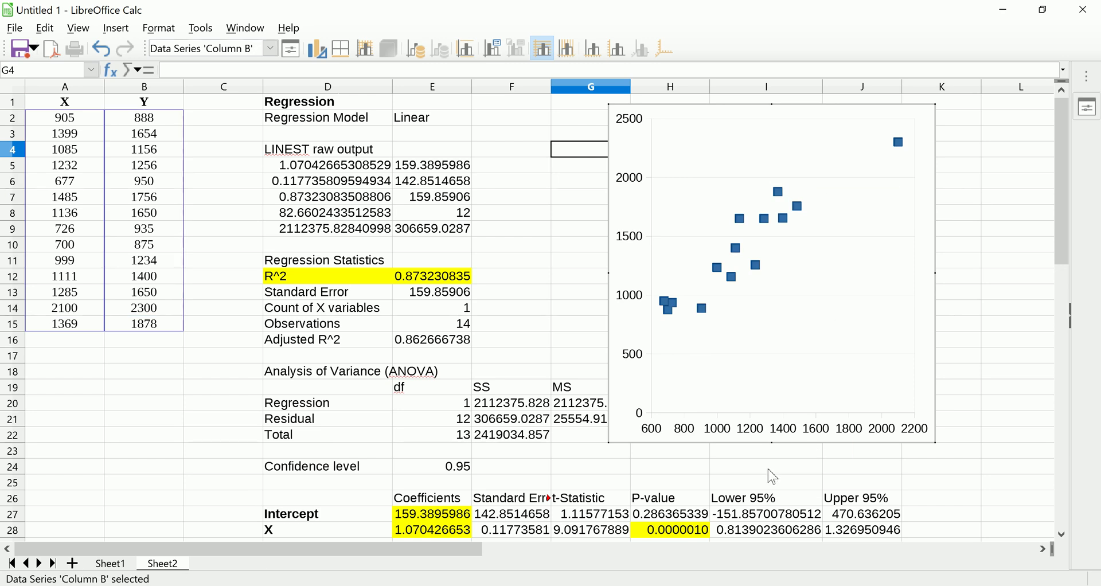
- Check points 1485, 1756 and 1399, 1654, then open the Column B series menu
click(797, 207)
click(783, 218)
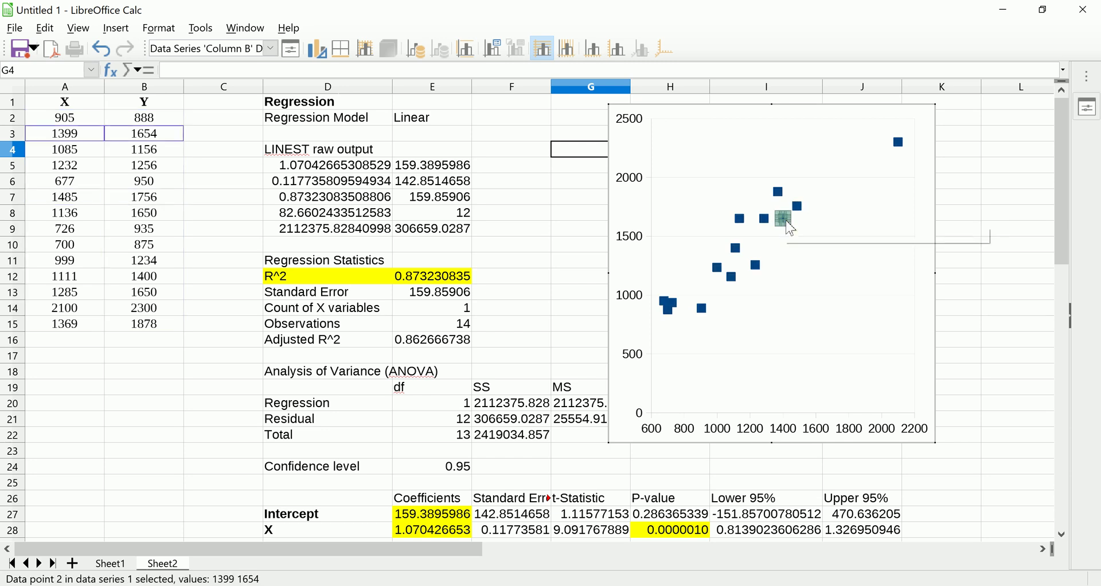
click(823, 235)
click(800, 208)
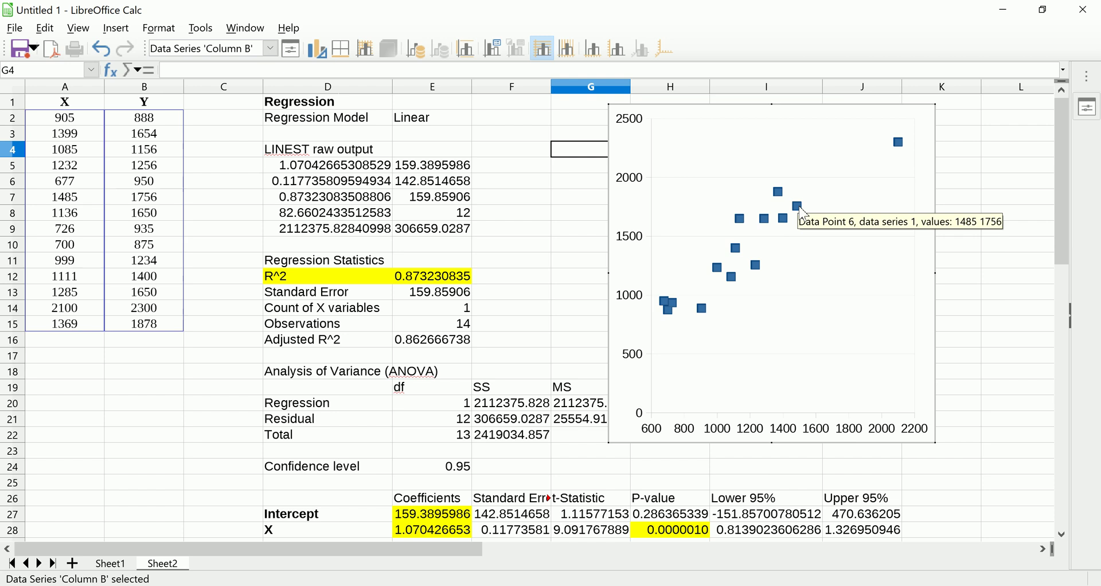
right_click(801, 209)
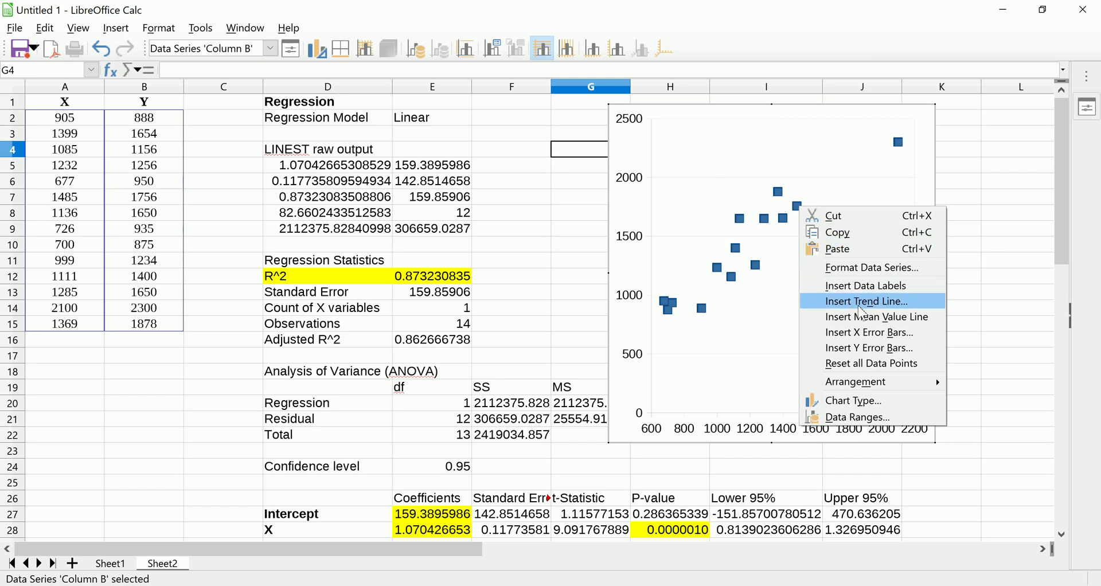
- Insert a magenta trend line of width 0.08" on the Column B series
key(Escape)
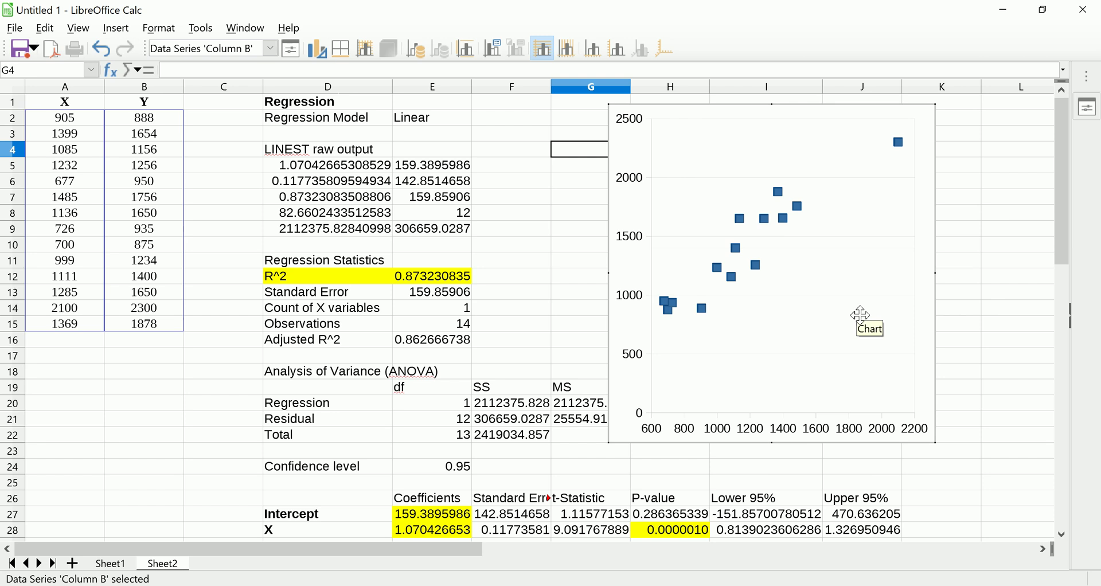
right_click(802, 209)
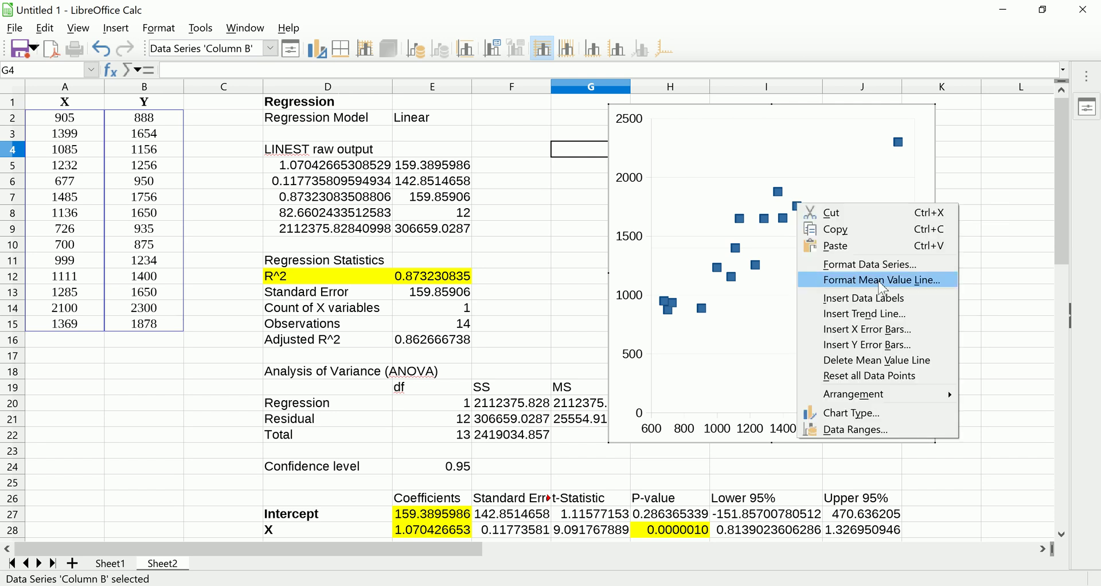
click(894, 317)
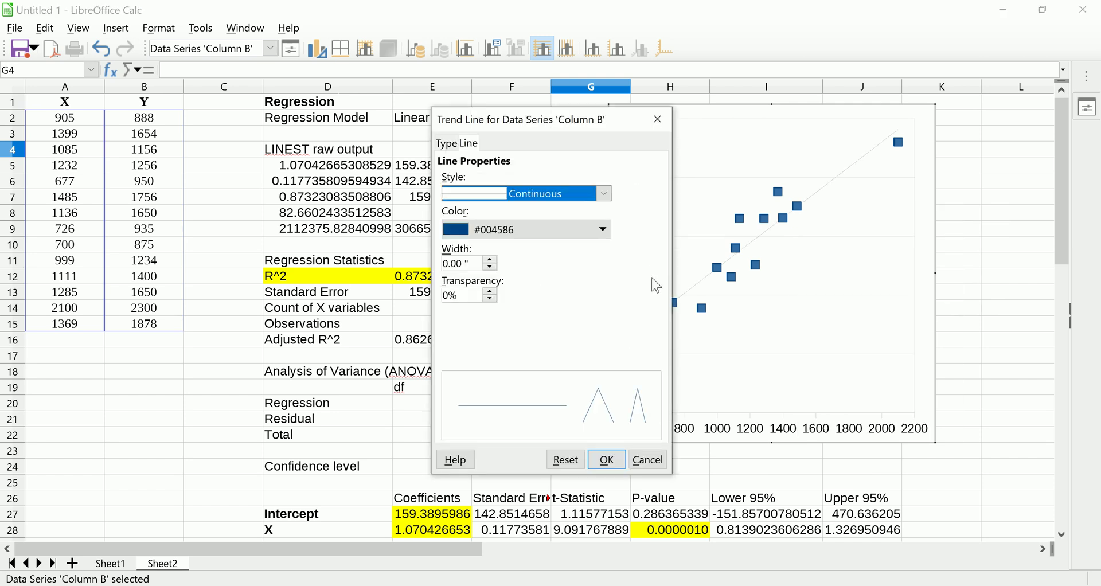
click(602, 229)
click(516, 277)
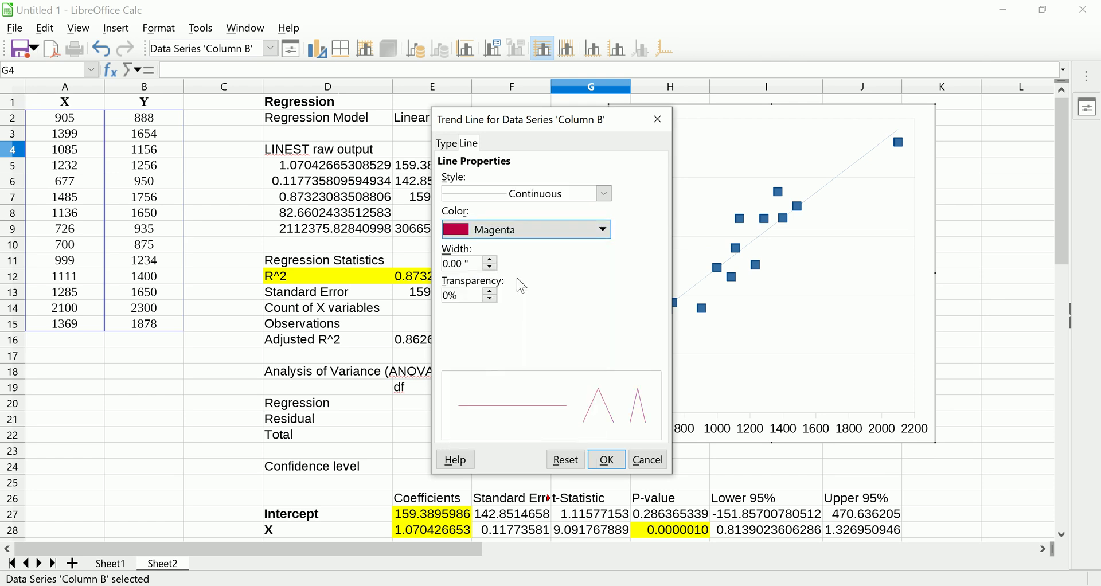
click(493, 261)
click(492, 261)
click(492, 261)
click(606, 460)
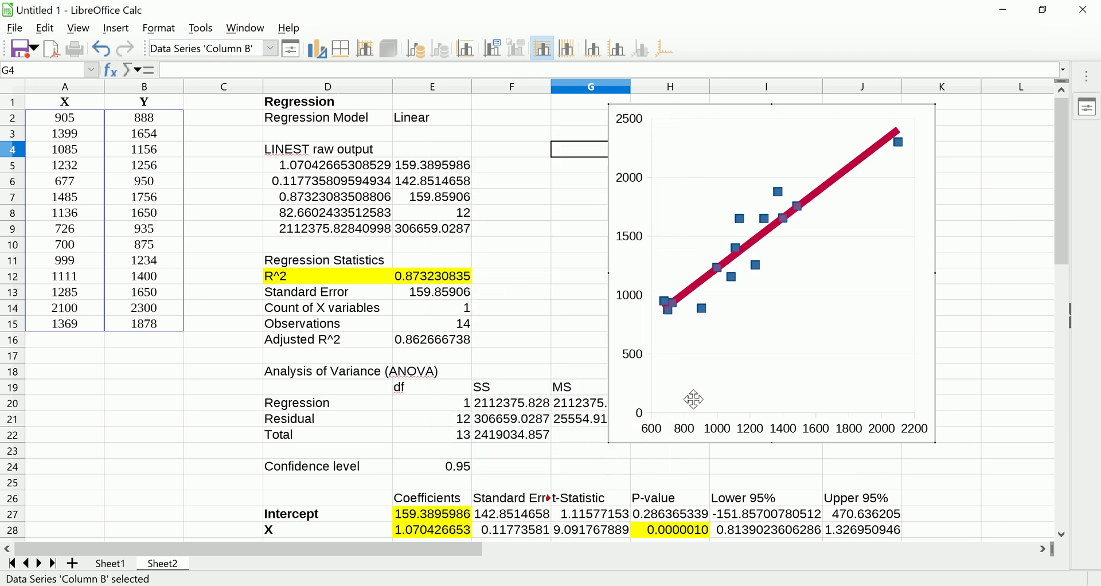
click(844, 343)
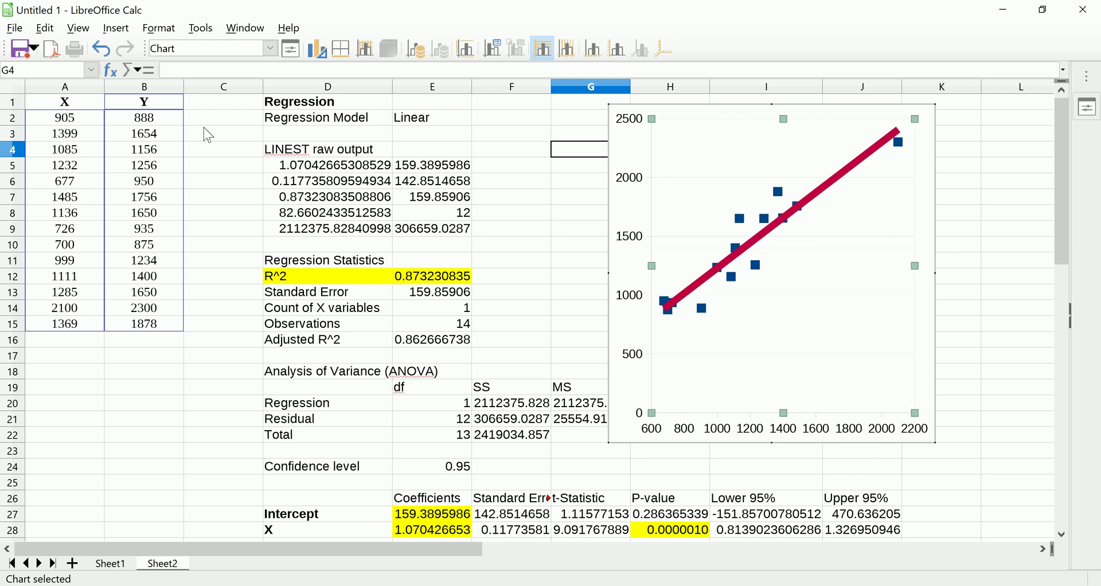
- Leave chart editing, select headings D1:D4, and browse the Data statistics commands without choosing one
key(Escape)
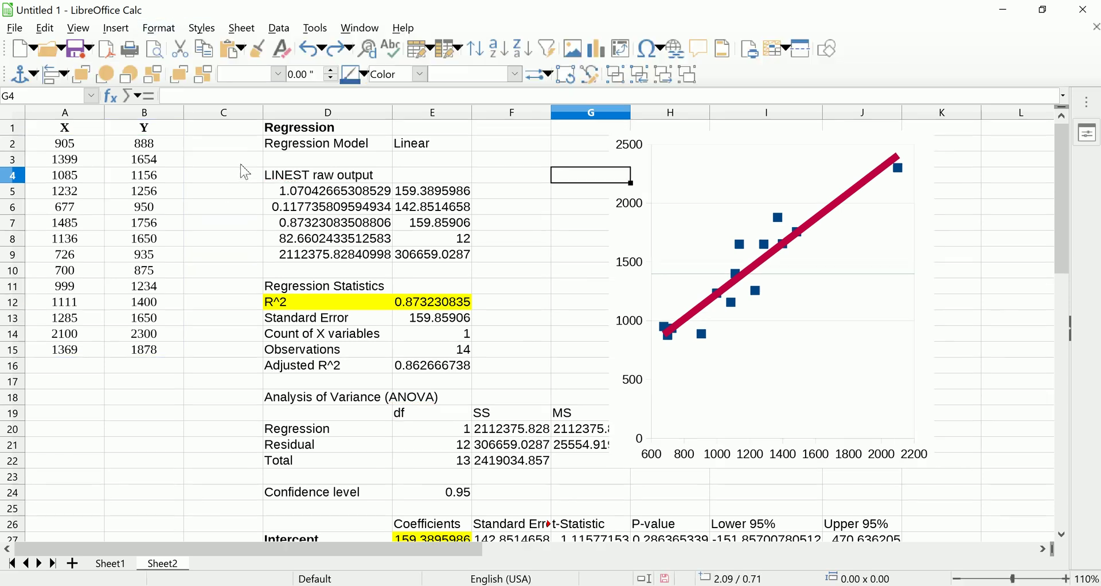
click(286, 131)
drag(286, 130, 321, 174)
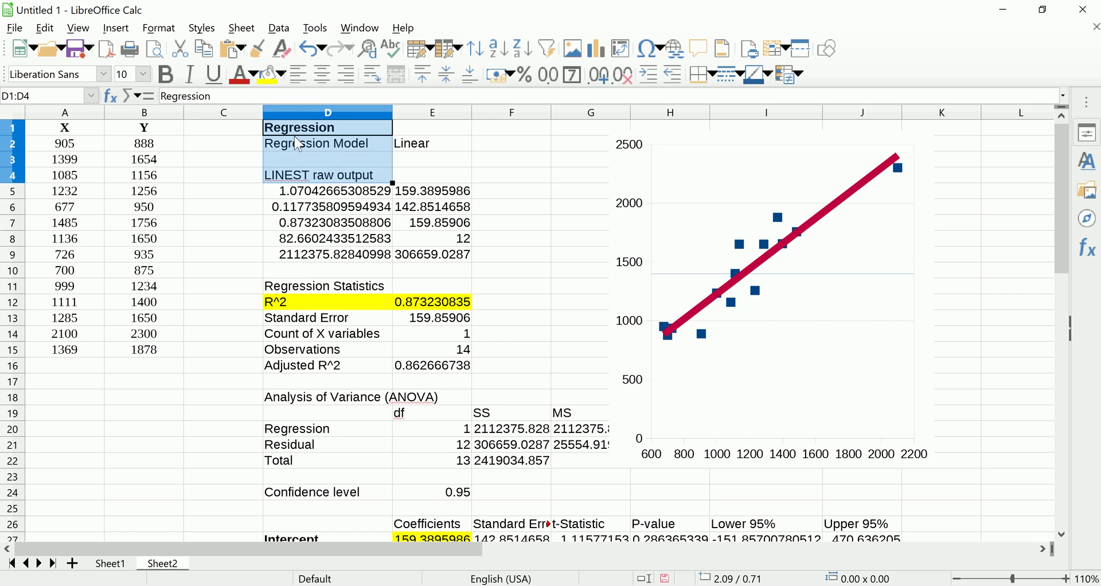
click(279, 27)
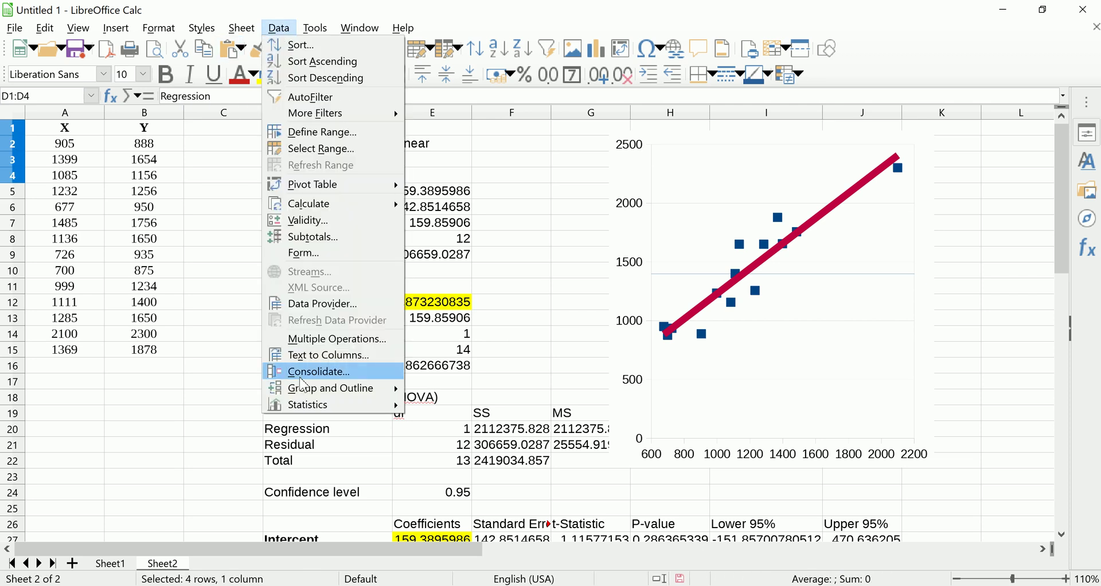
mouse_move(312, 406)
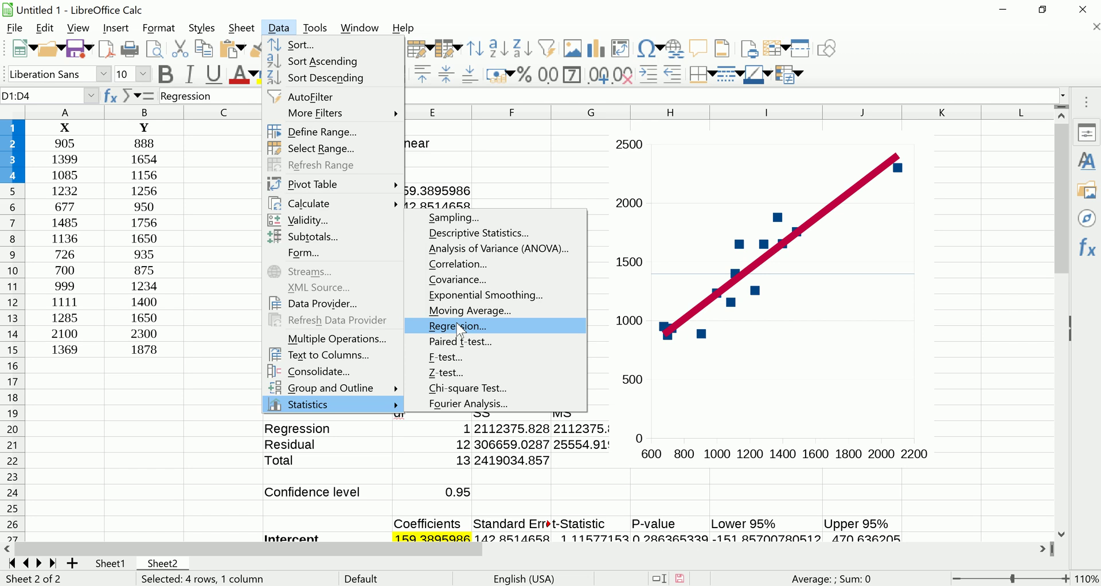
click(226, 252)
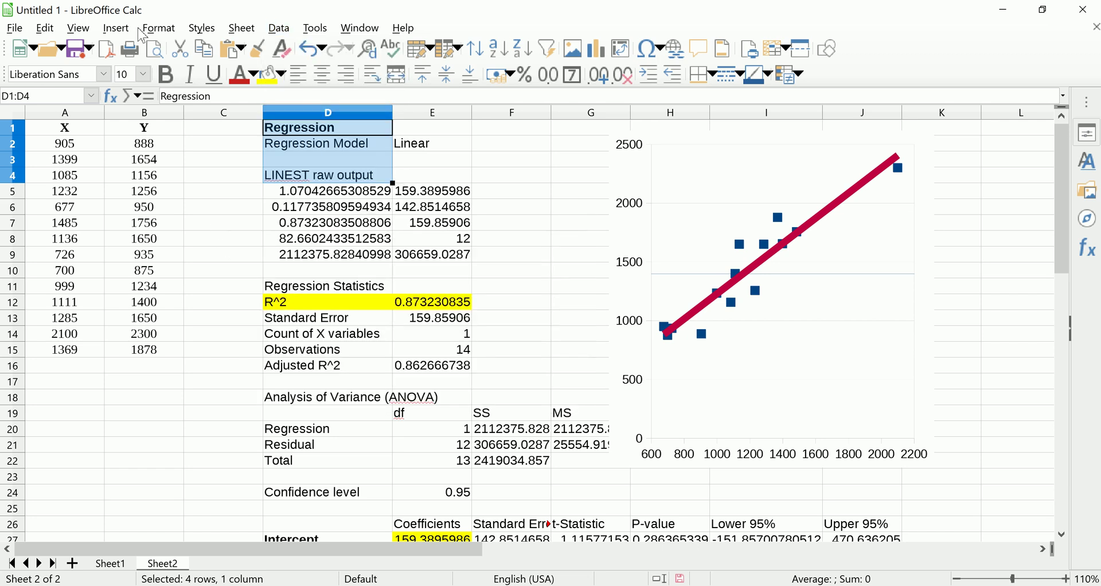
- Start a new XY (Scatter) chart, cancel it, and select cell B18
click(117, 29)
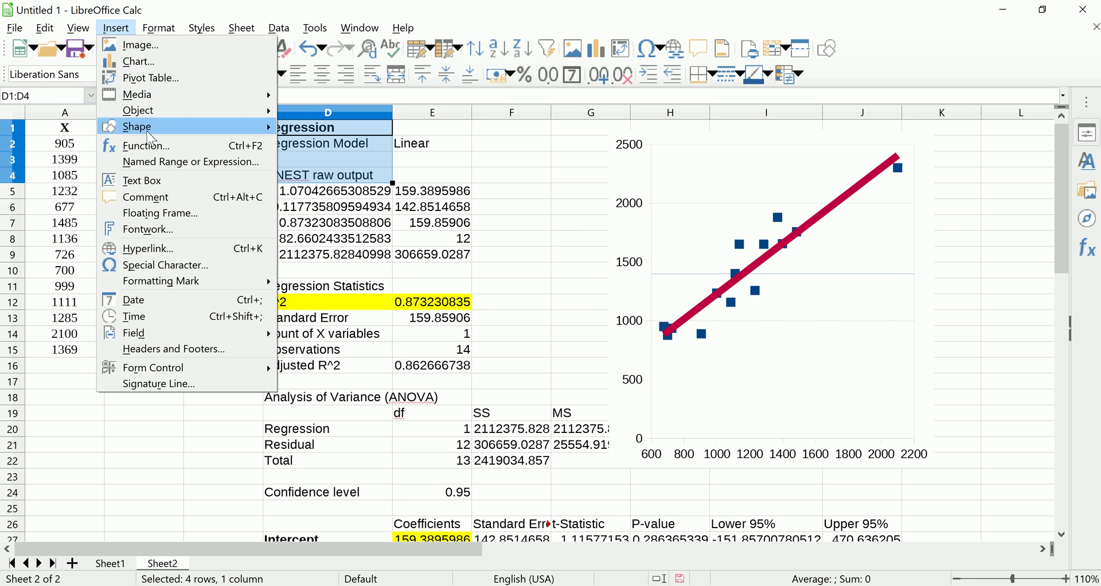
click(146, 65)
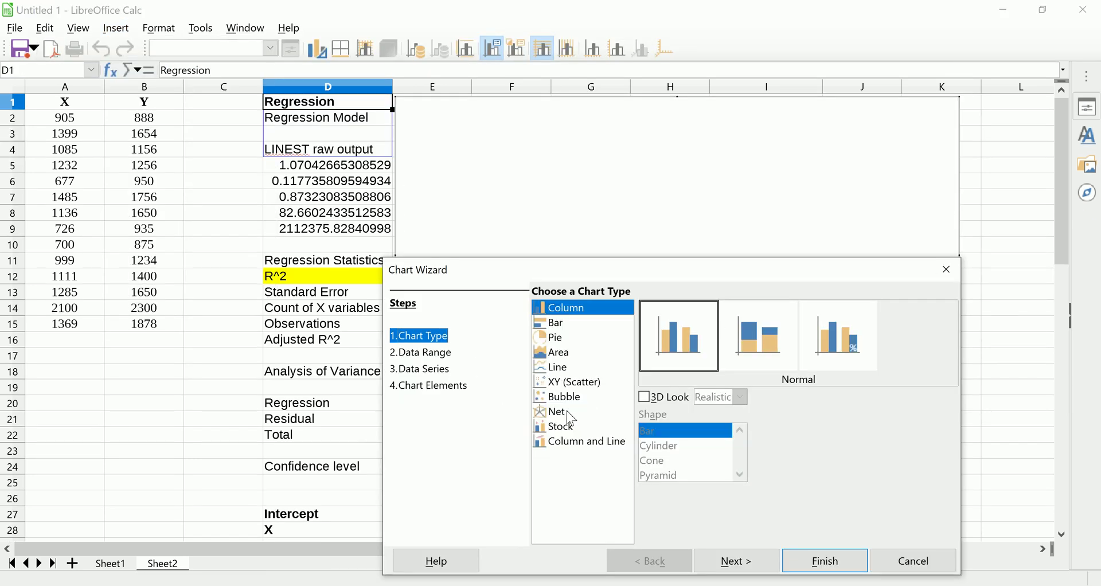
click(573, 386)
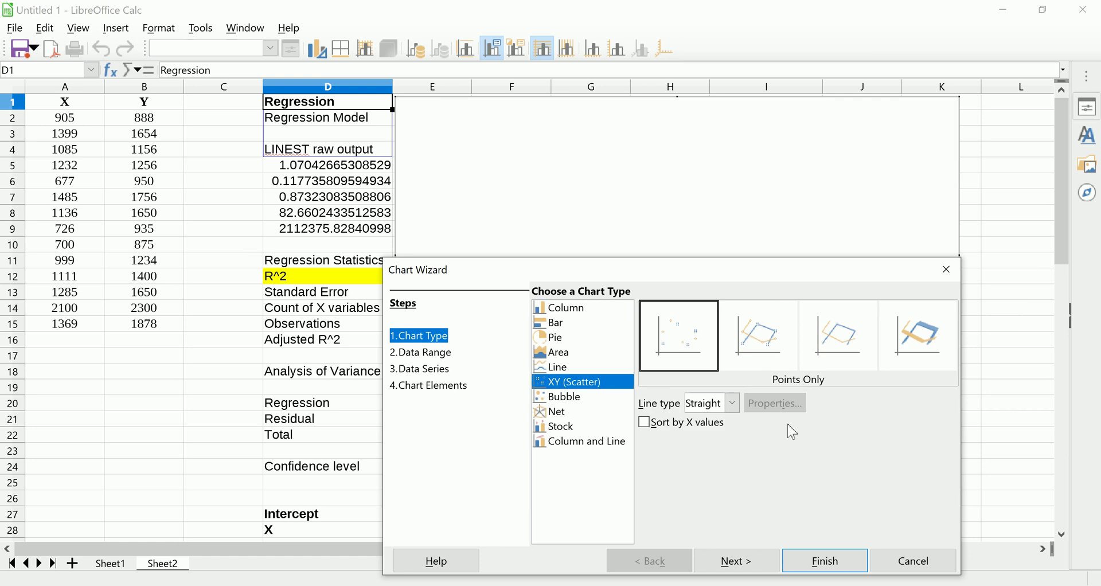
click(914, 560)
click(545, 440)
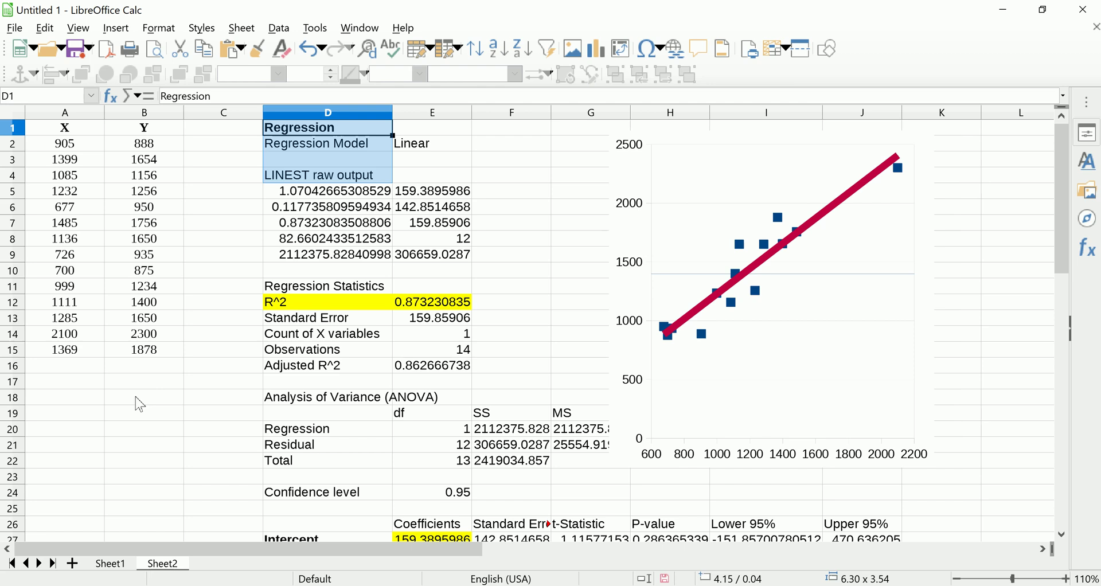
click(140, 398)
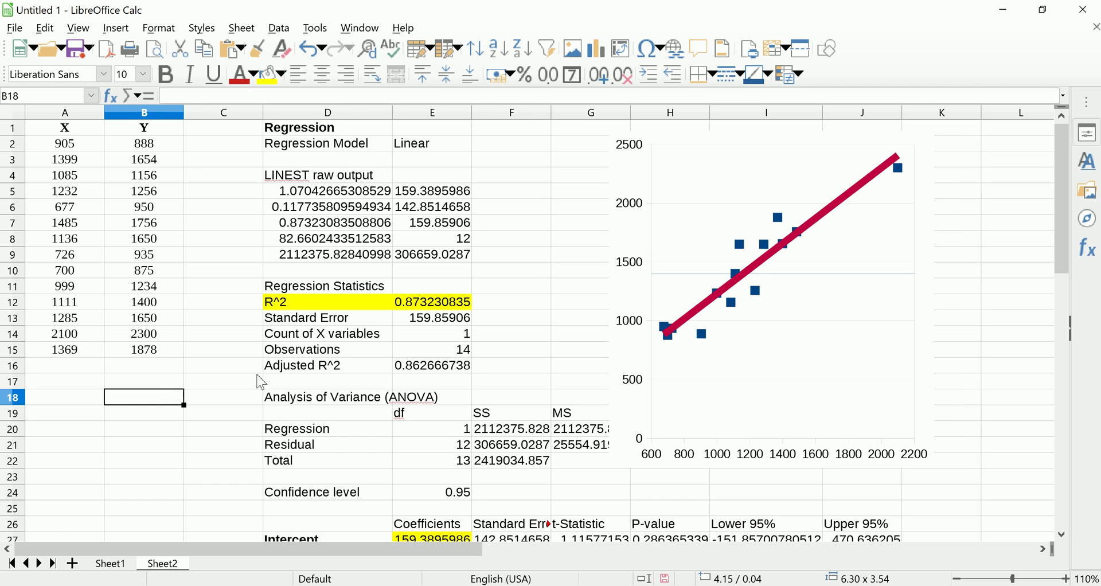